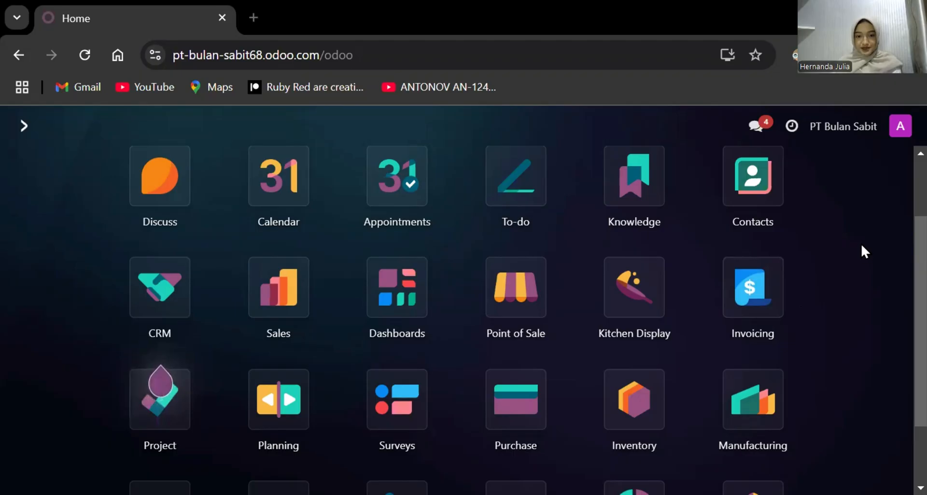
- Open the product list in the Inventory app and look through the existing goods
scroll(863, 249, "down", 1)
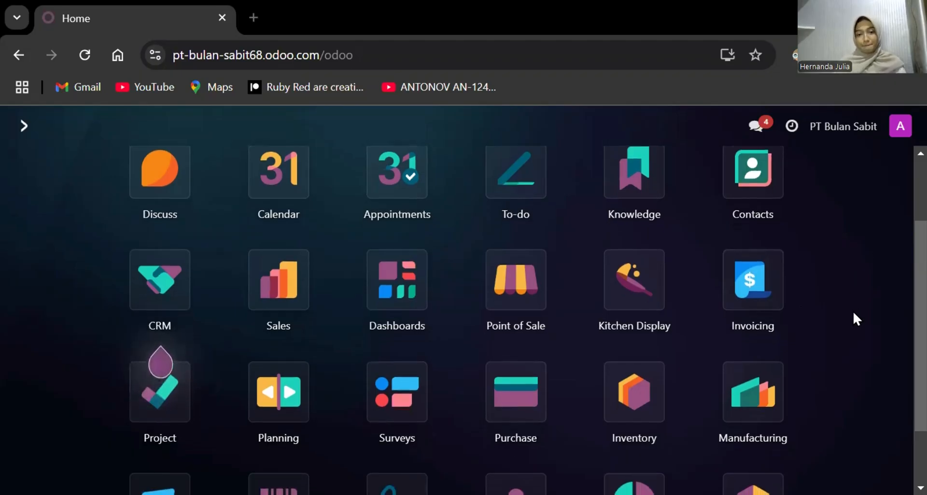
left_click(645, 399)
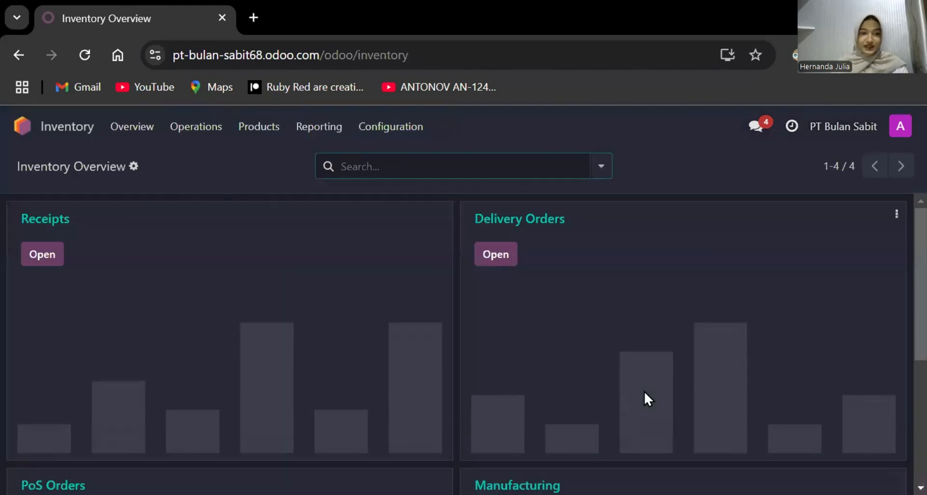
left_click(258, 136)
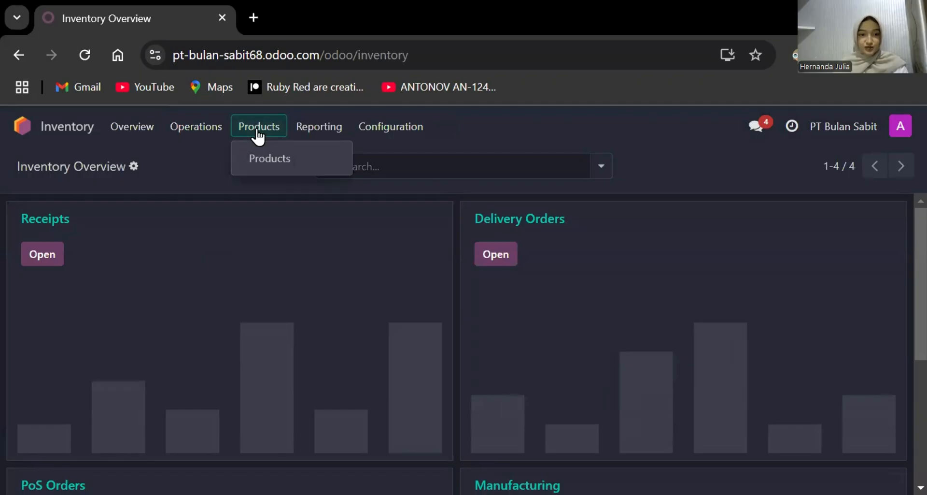
left_click(255, 161)
scroll(370, 266, "down", 3)
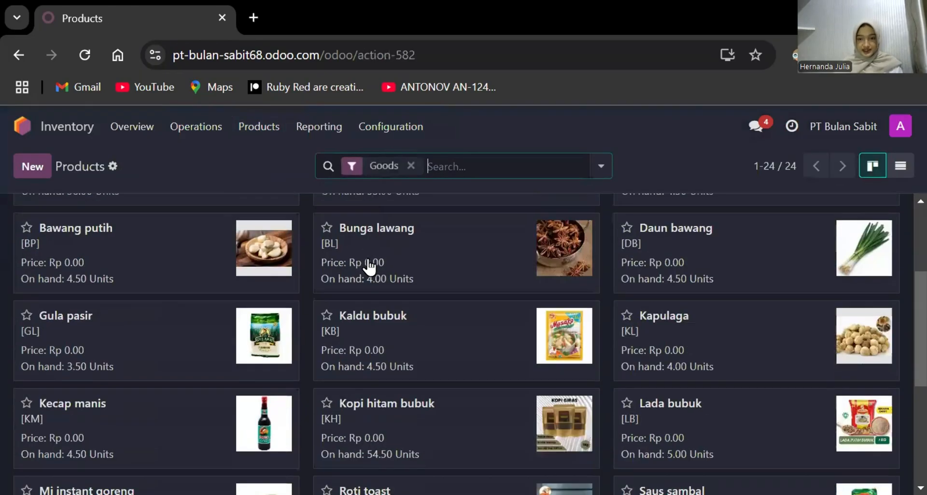
scroll(370, 265, "down", 5)
scroll(370, 265, "up", 9)
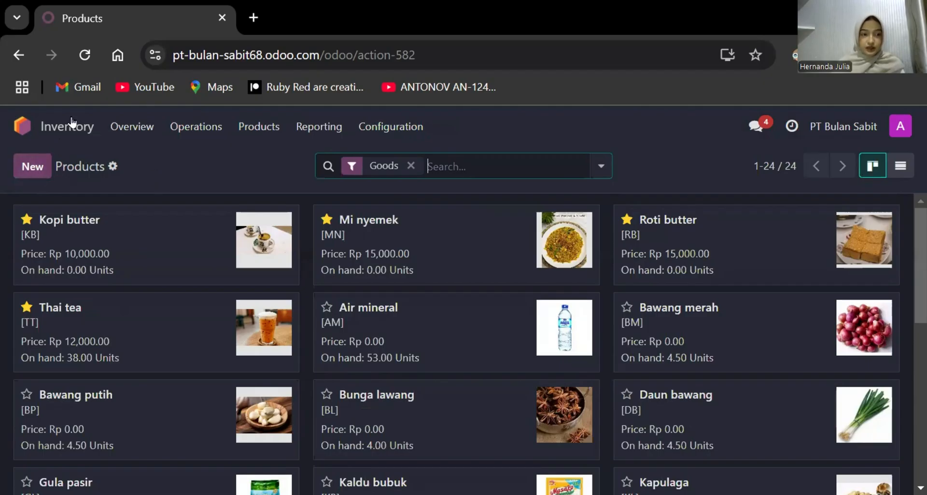
- Create a new product named Air that is available for purchase but not for sales
left_click(33, 166)
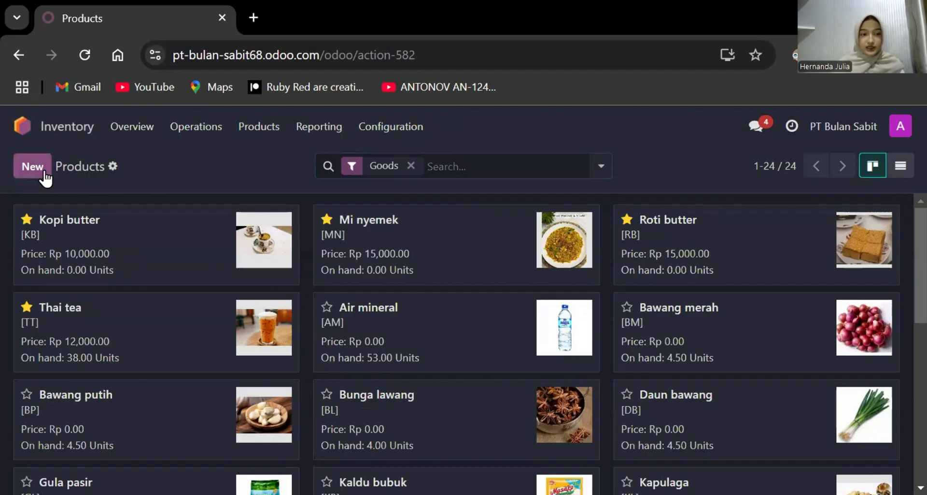
scroll(189, 263, "down", 1)
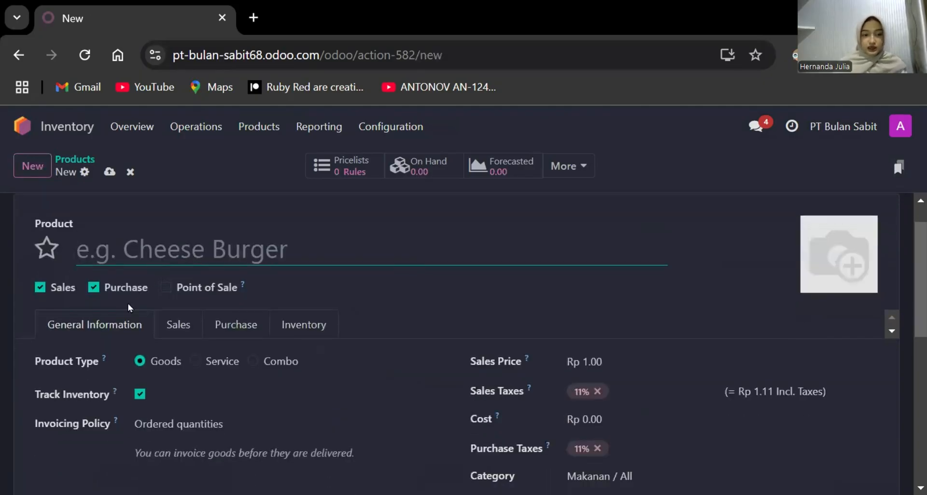
scroll(129, 308, "down", 1)
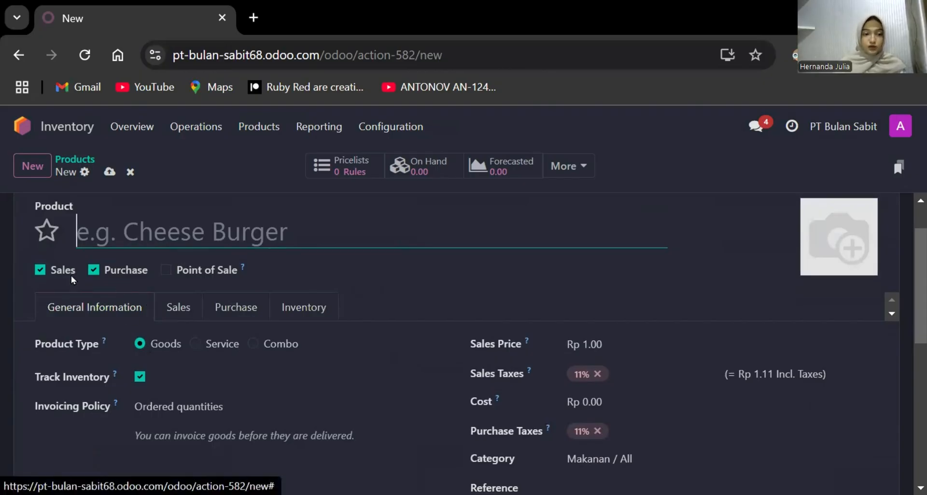
left_click(40, 271)
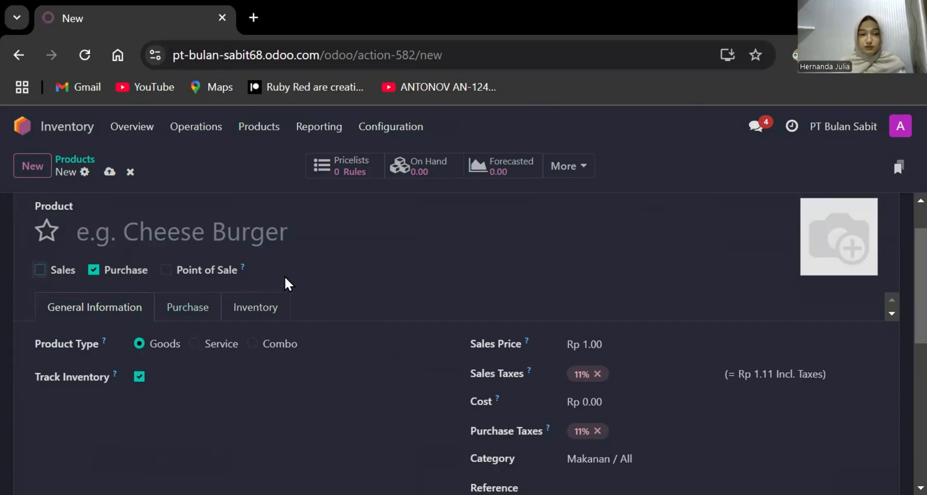
left_click(251, 239)
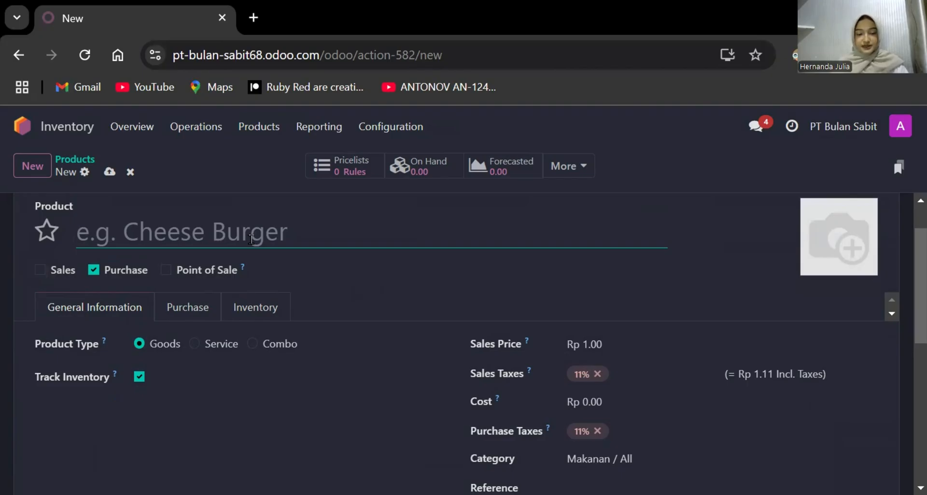
type("A")
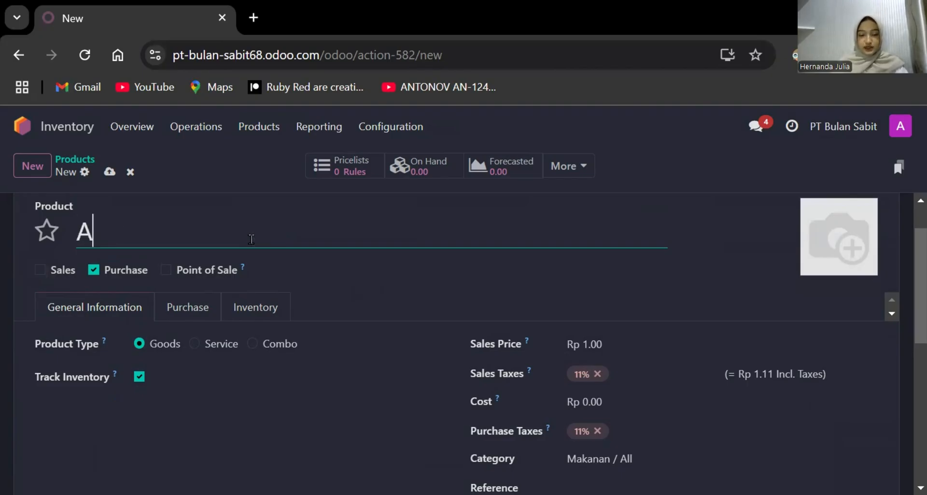
type("ir")
- Set the product's sales price to 0 and remove the 11% sales and purchase taxes
scroll(318, 311, "down", 1)
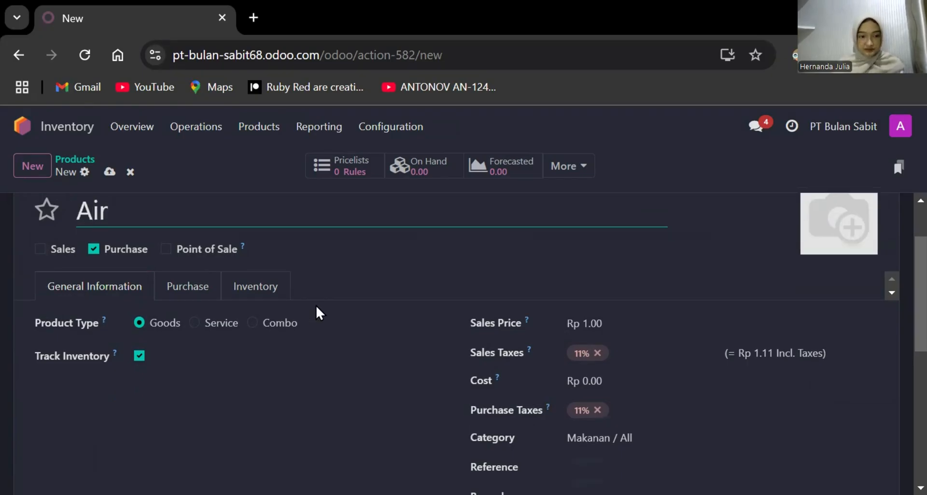
scroll(317, 312, "down", 2)
left_click(599, 267)
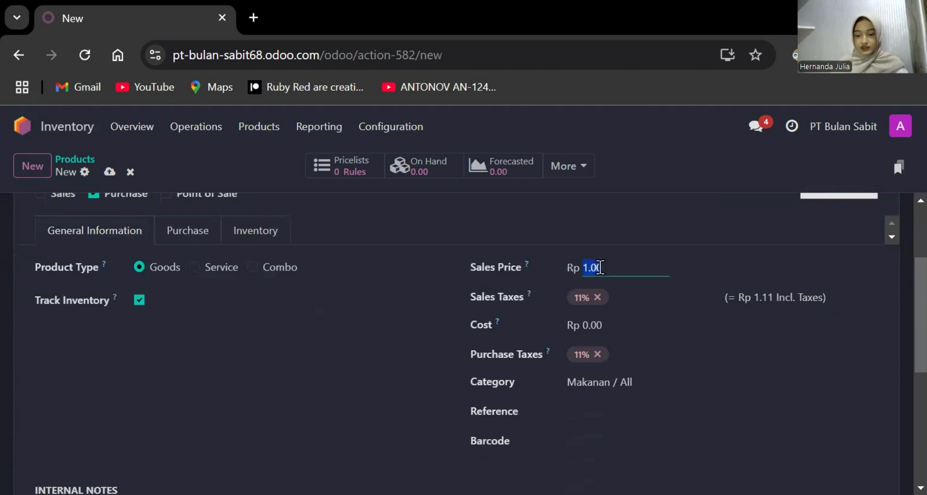
type("0")
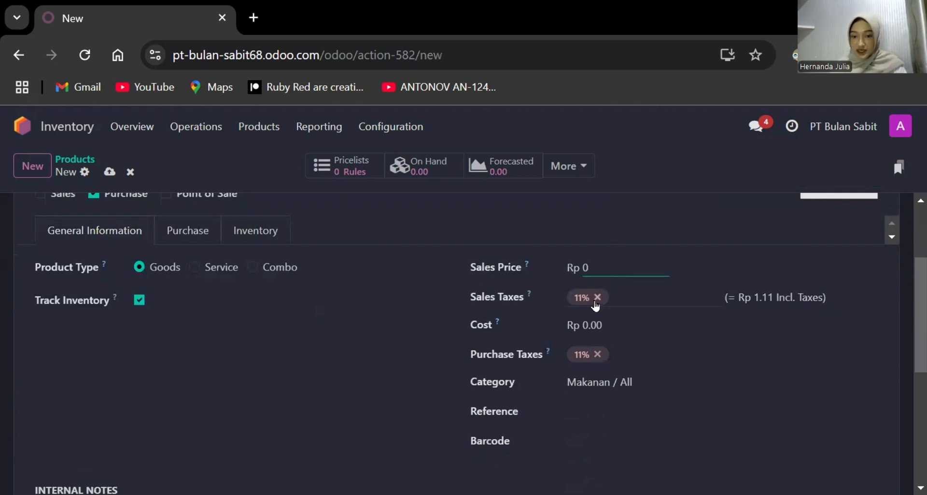
left_click(598, 297)
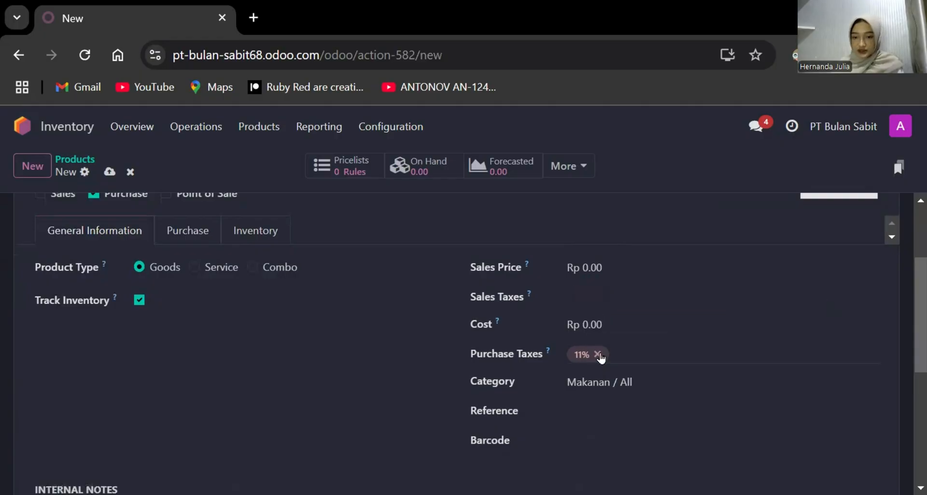
left_click(599, 354)
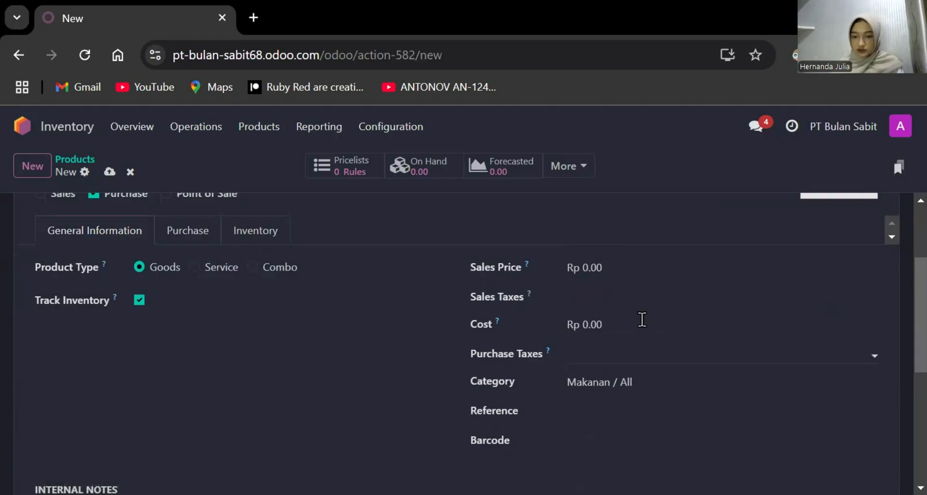
- Set the cost of the Air product to Rp 5000
left_click(600, 321)
key("BackSpace")
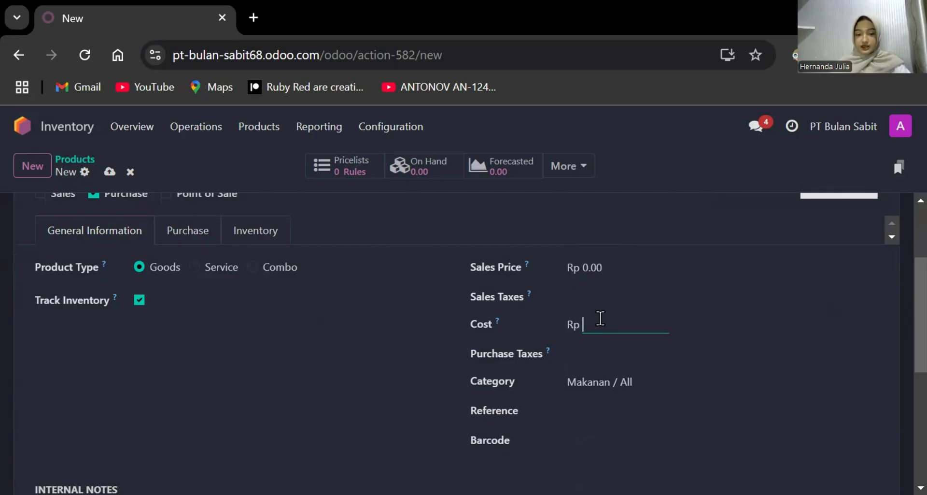
type("500")
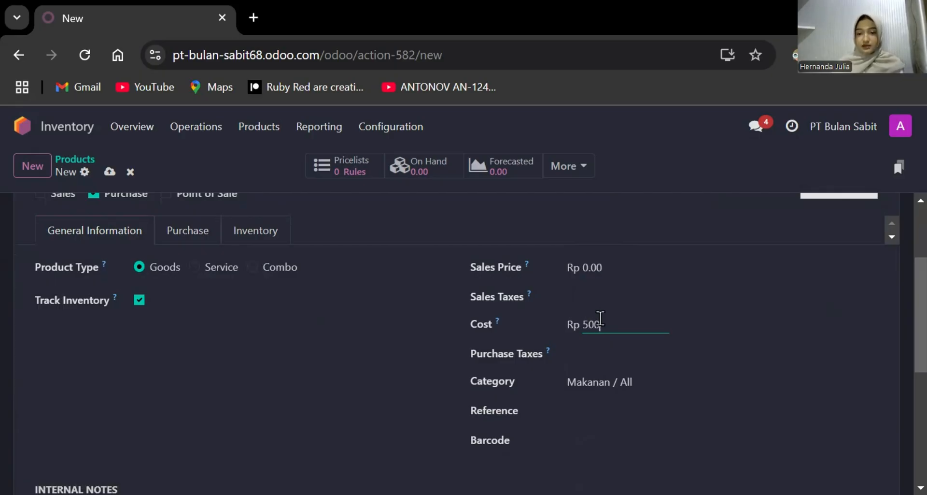
type("0")
- Assign the product to the category All / Bahan baku and enter AA as its reference
left_click(678, 381)
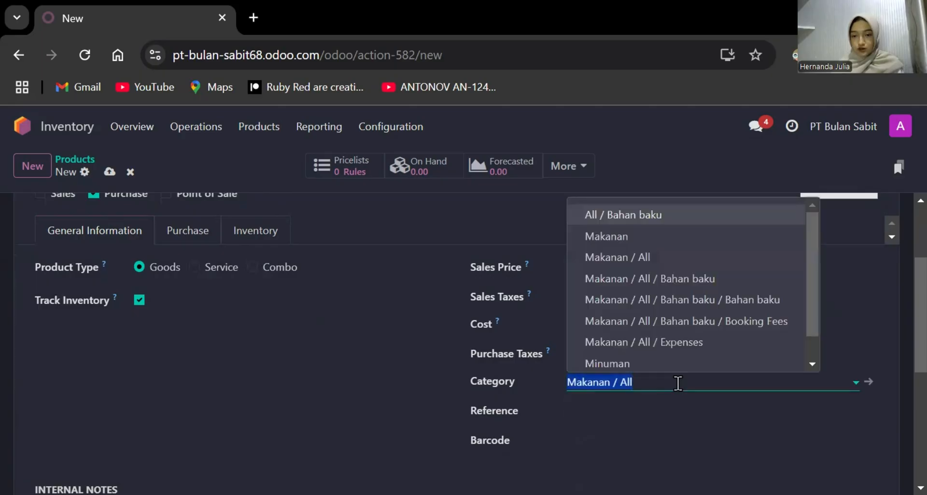
left_click(705, 220)
left_click(572, 406)
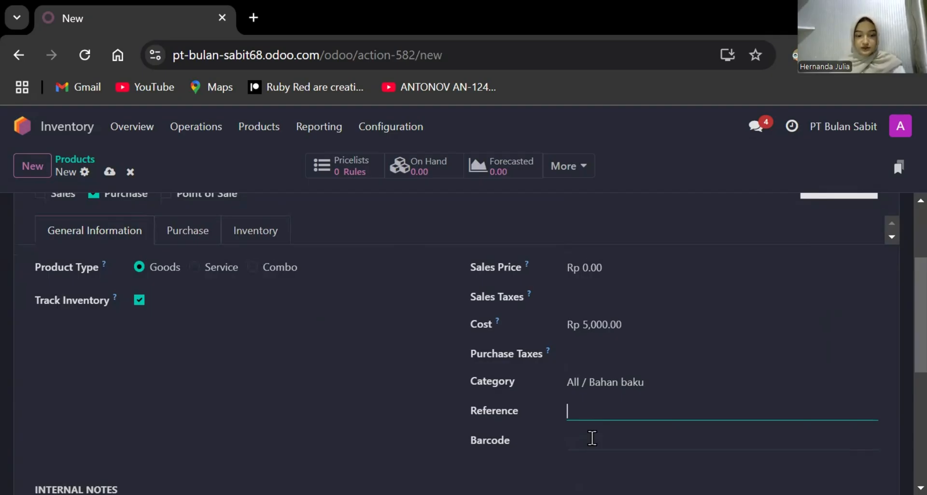
type("AA")
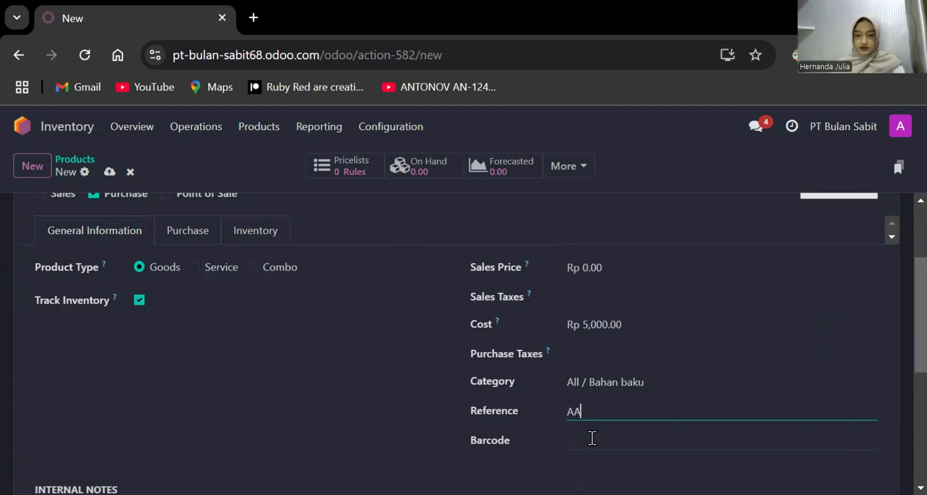
- Return to the product list from the completed Air form and look through the listed goods
scroll(352, 368, "down", 3)
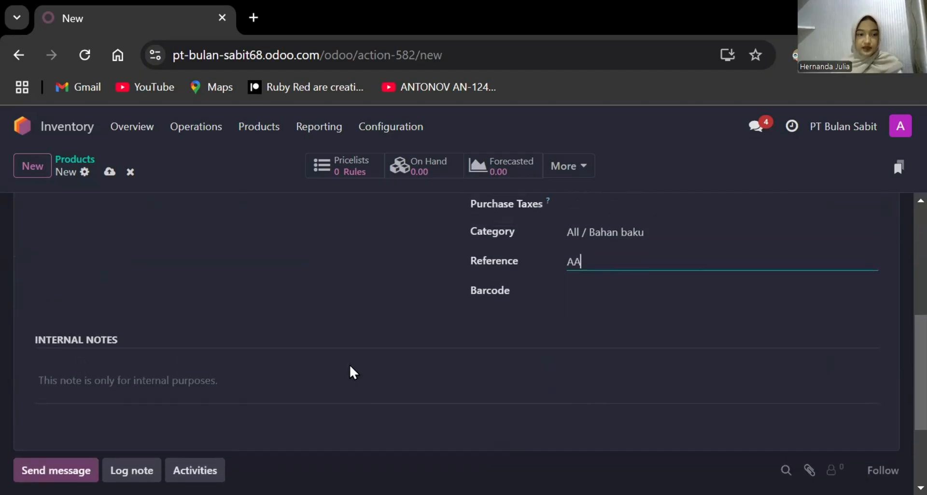
scroll(352, 372, "up", 6)
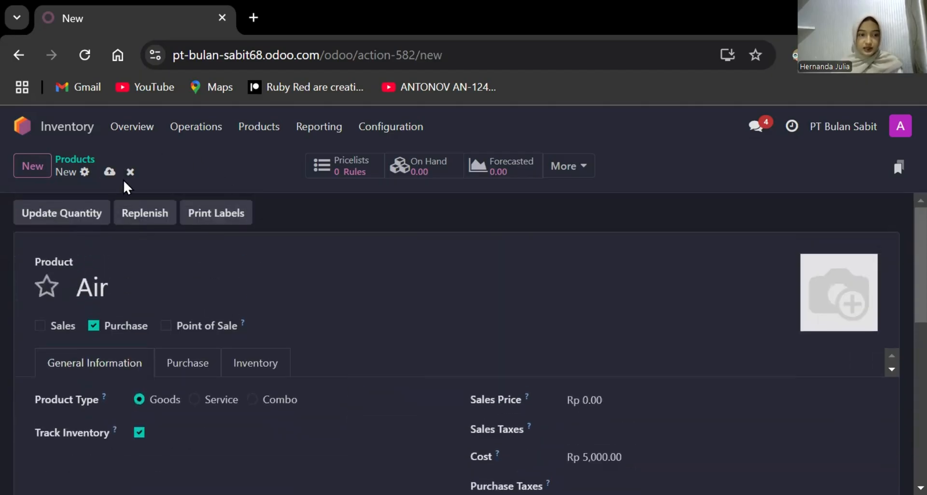
left_click(252, 127)
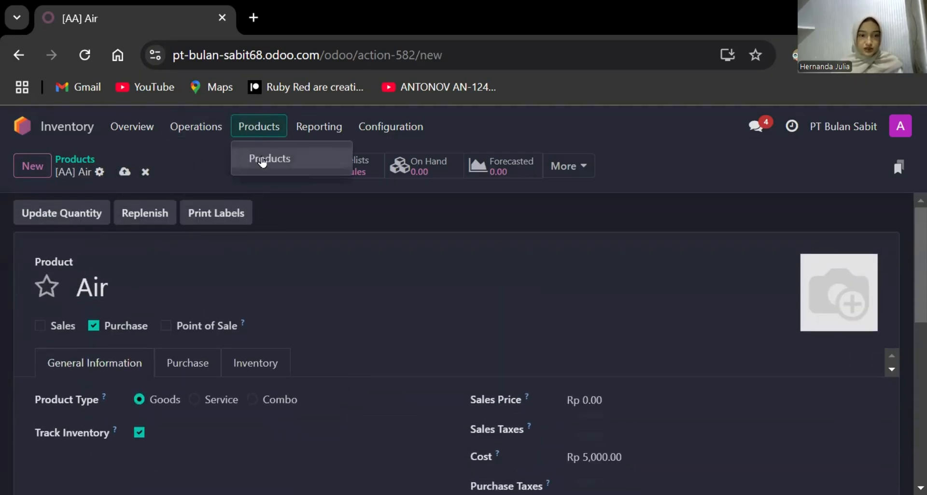
left_click(262, 162)
scroll(496, 340, "down", 1)
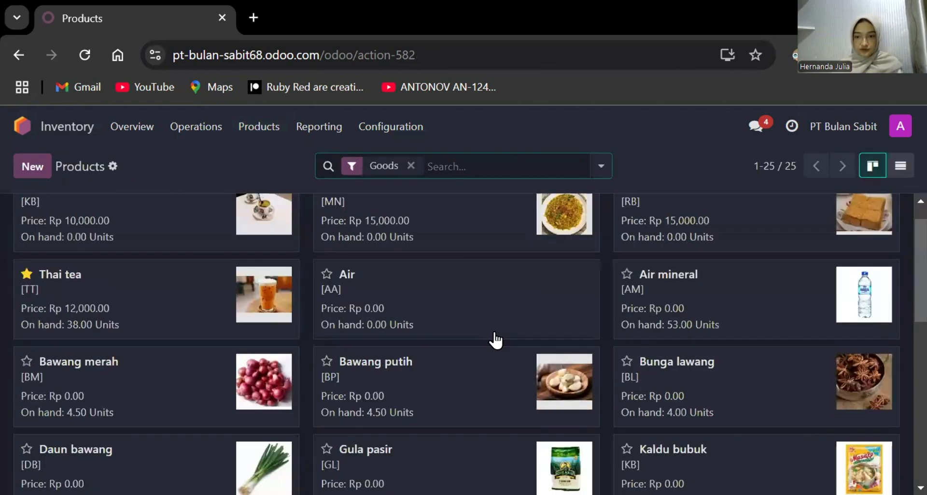
scroll(496, 339, "down", 10)
scroll(496, 340, "up", 7)
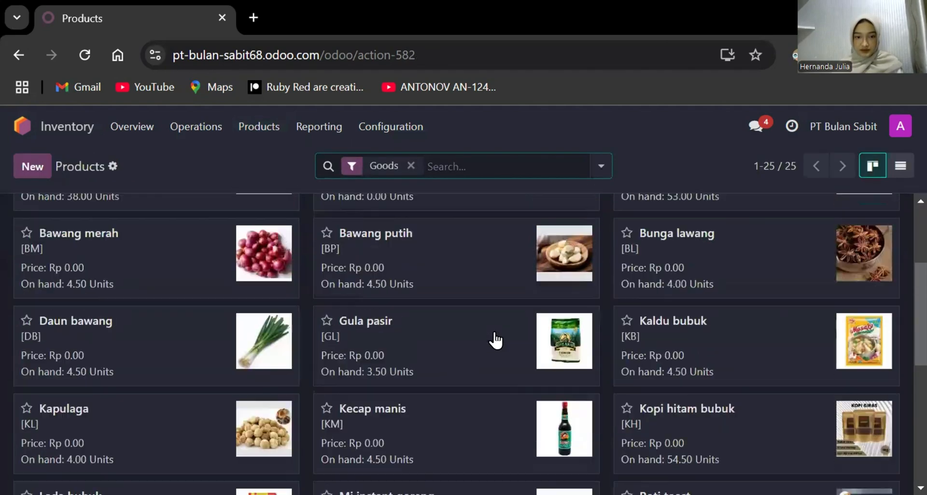
scroll(497, 340, "up", 3)
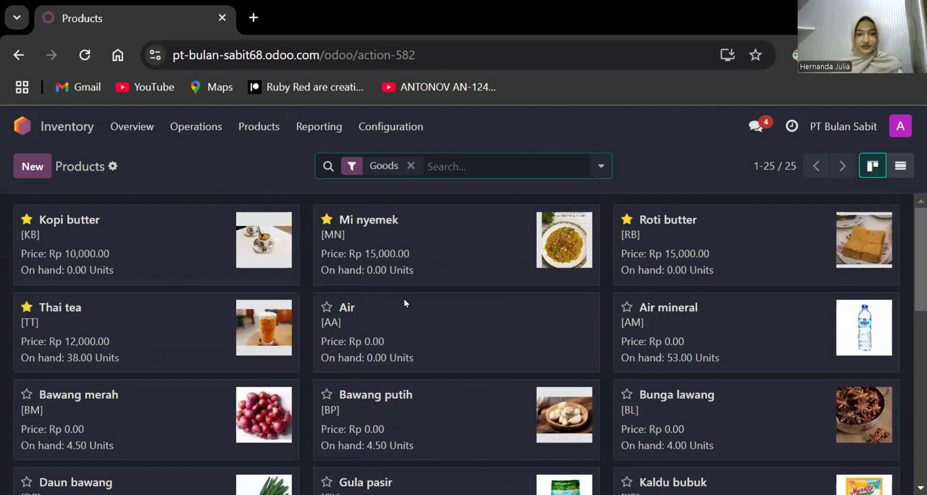
- Create a new product named Es teh, disabling Purchase and enabling Point of Sale while keeping Sales enabled
left_click(40, 170)
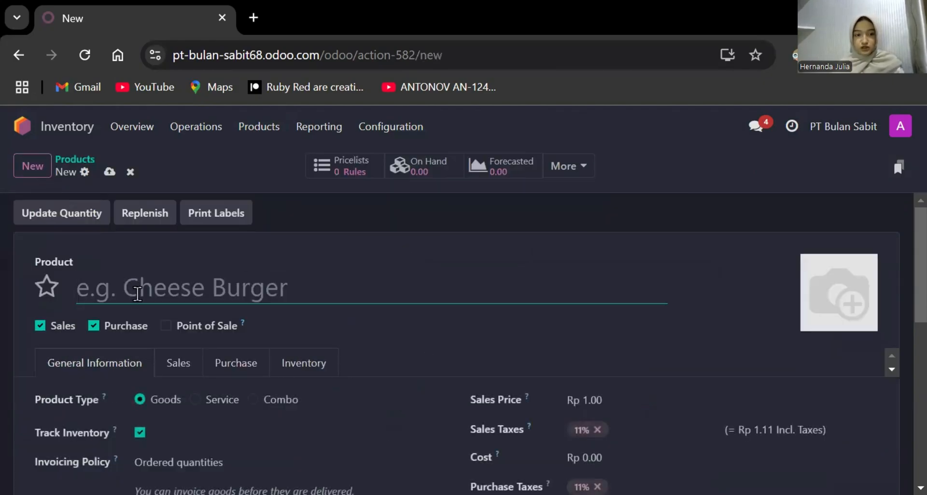
scroll(138, 295, "down", 1)
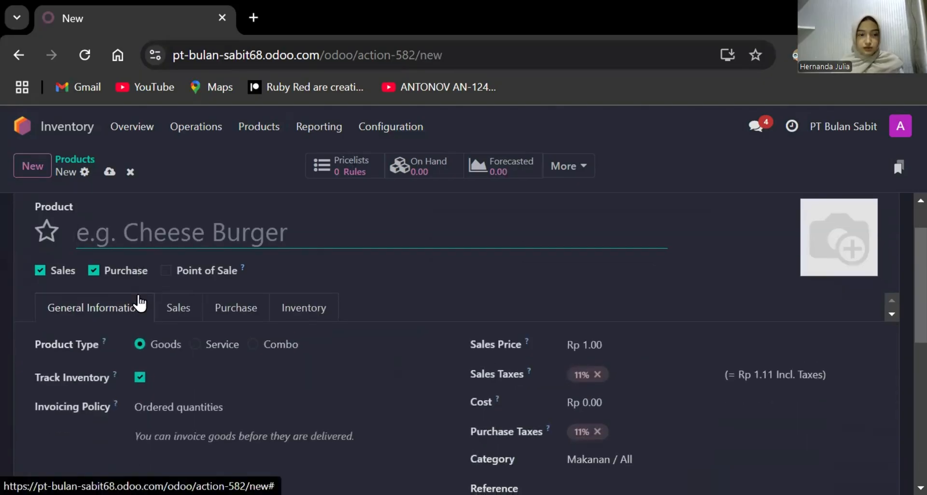
left_click(93, 271)
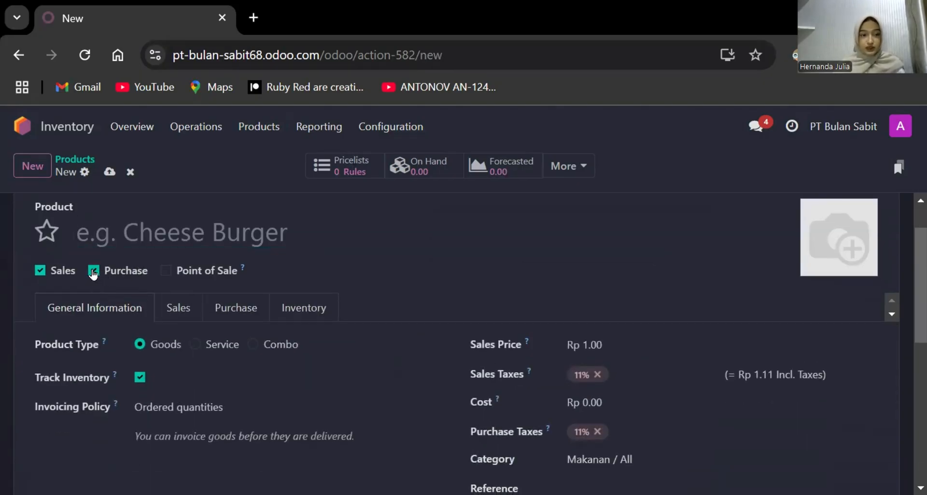
left_click(167, 271)
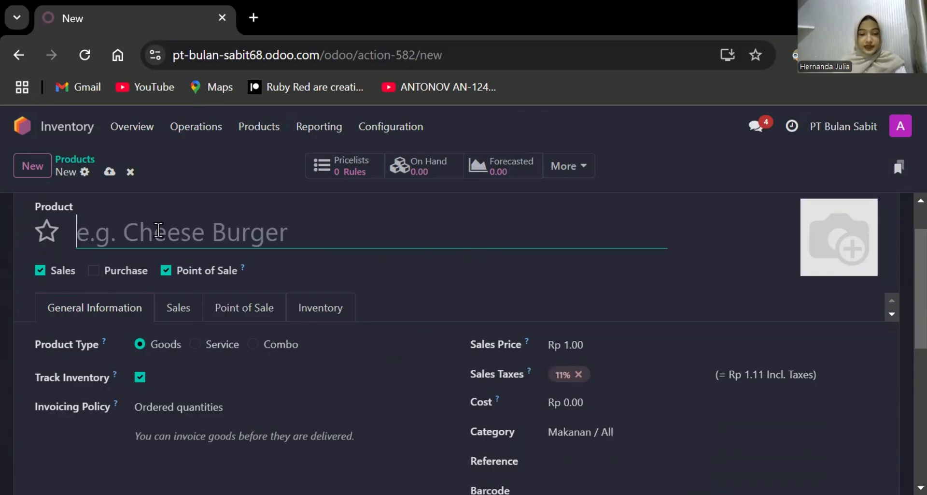
type("Es teh")
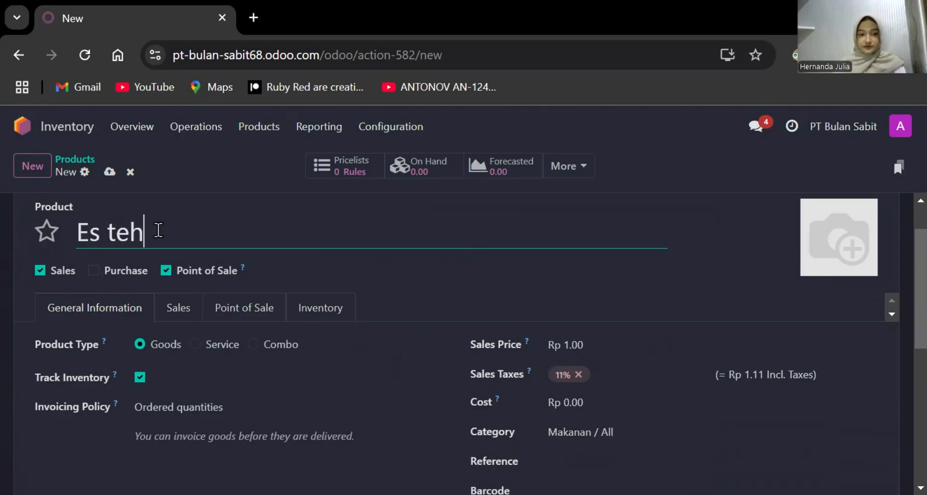
- Set the Es teh sales price to Rp 7000 and remove the 11% sales tax
scroll(623, 318, "down", 1)
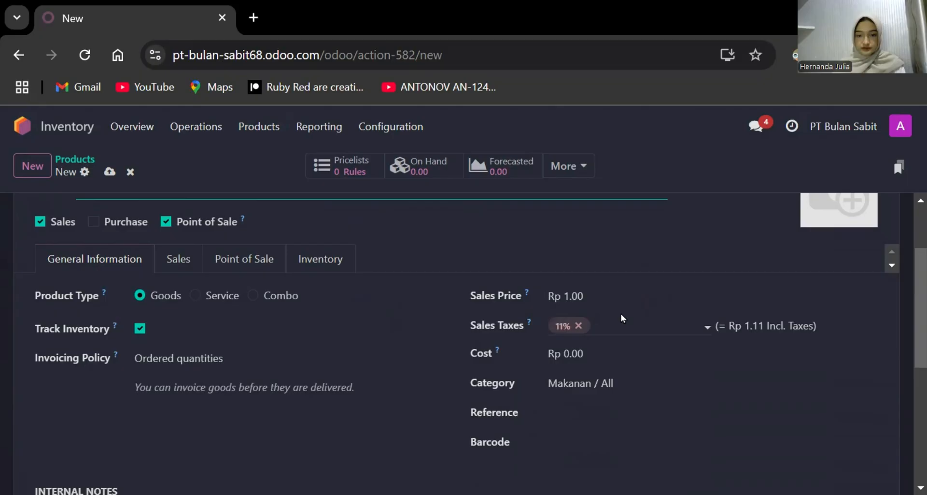
left_click(580, 300)
type("7000")
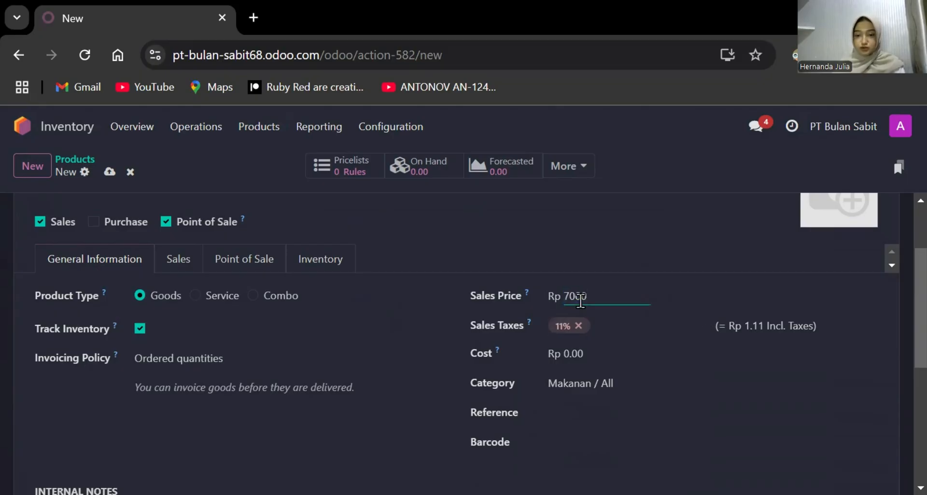
left_click(578, 326)
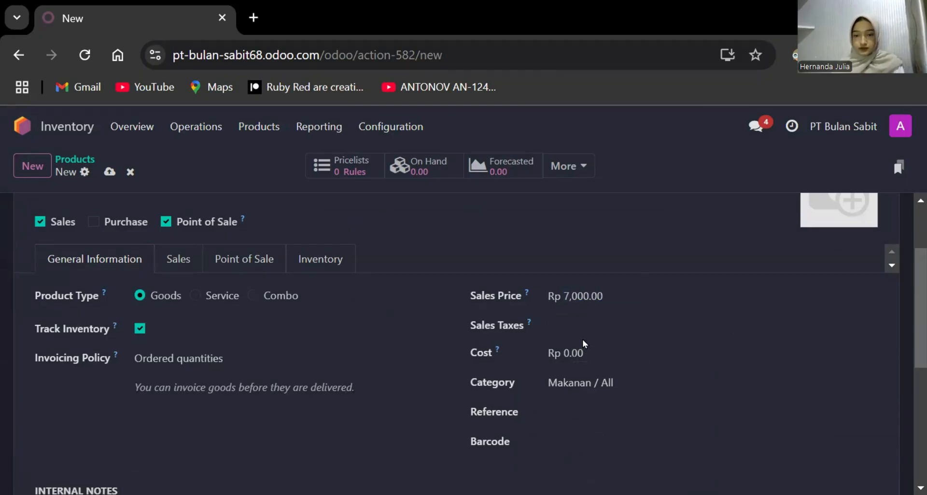
- Apply the 11% sales tax to Es teh and set its cost to Rp 5000
left_click(582, 326)
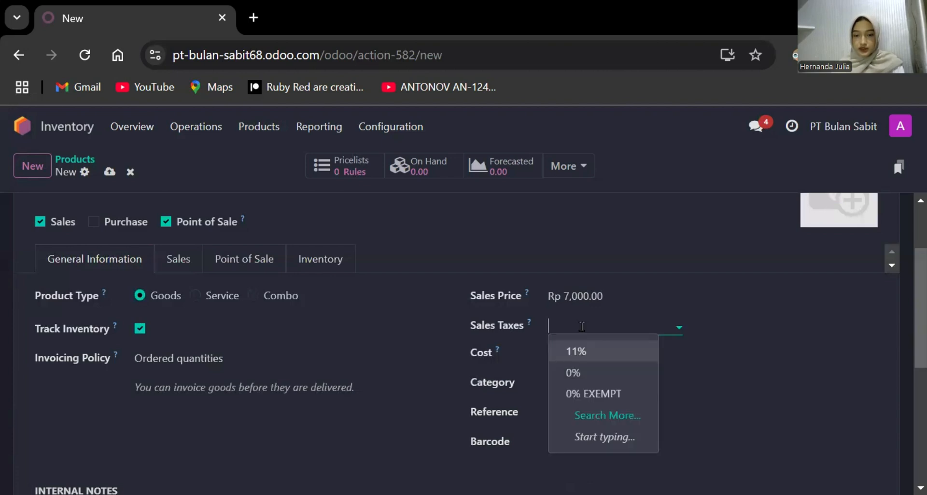
left_click(585, 353)
left_click(580, 353)
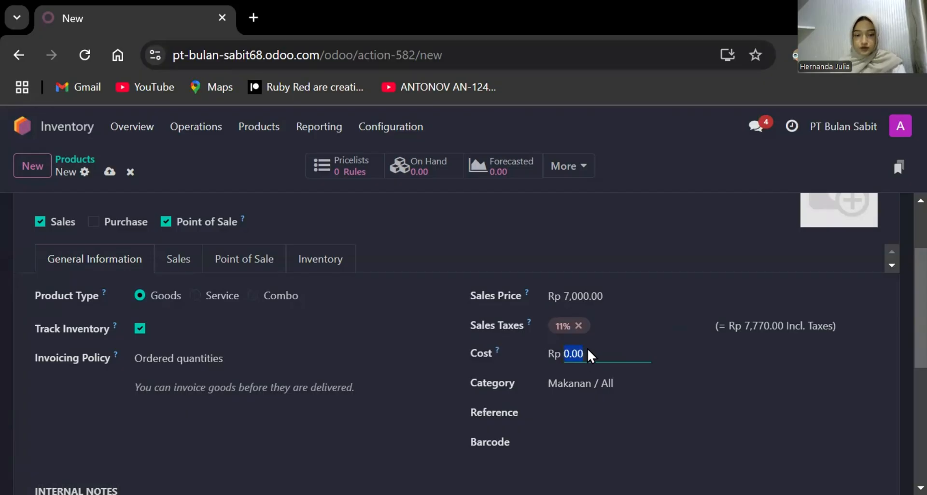
type("5000")
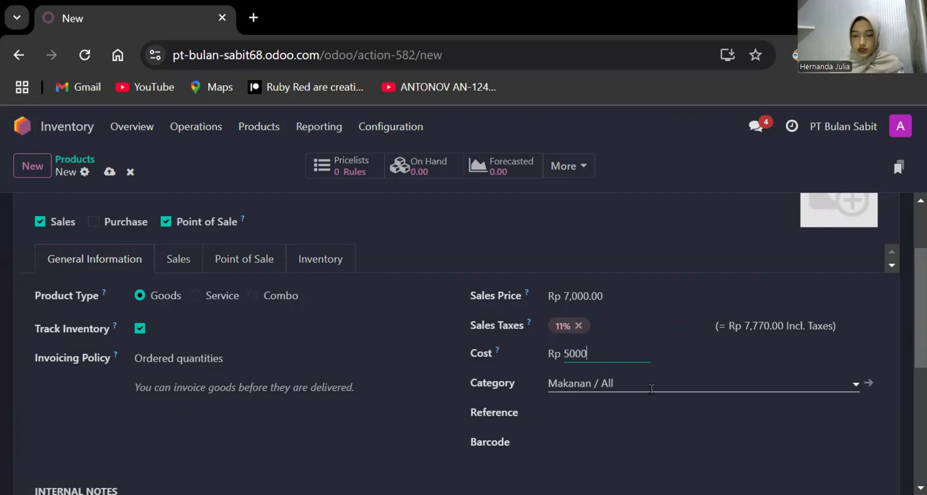
- Assign Es teh to the category Minuman and enter ET as its reference
left_click(652, 389)
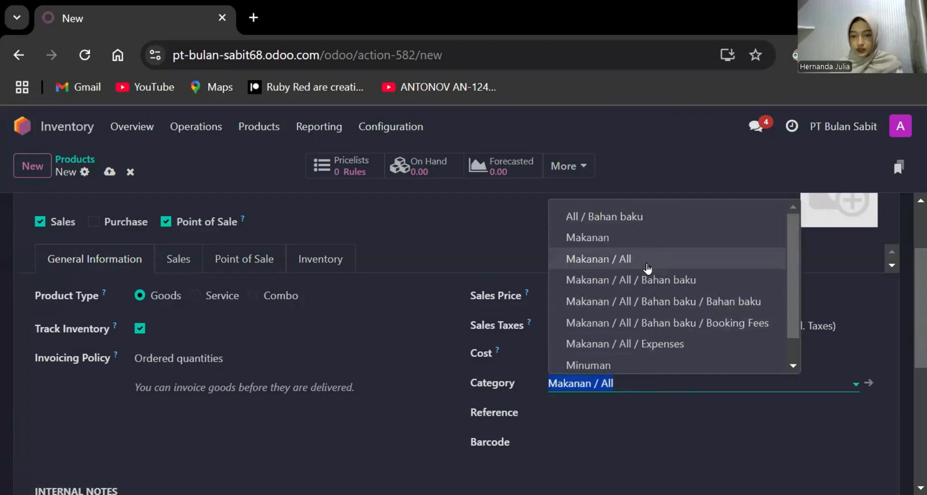
left_click(638, 365)
left_click(604, 410)
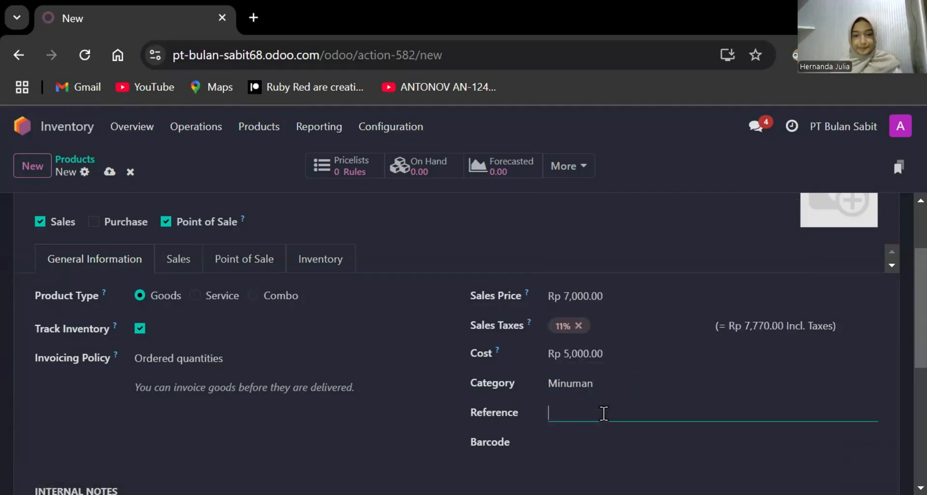
scroll(420, 248, "up", 2)
type("ET")
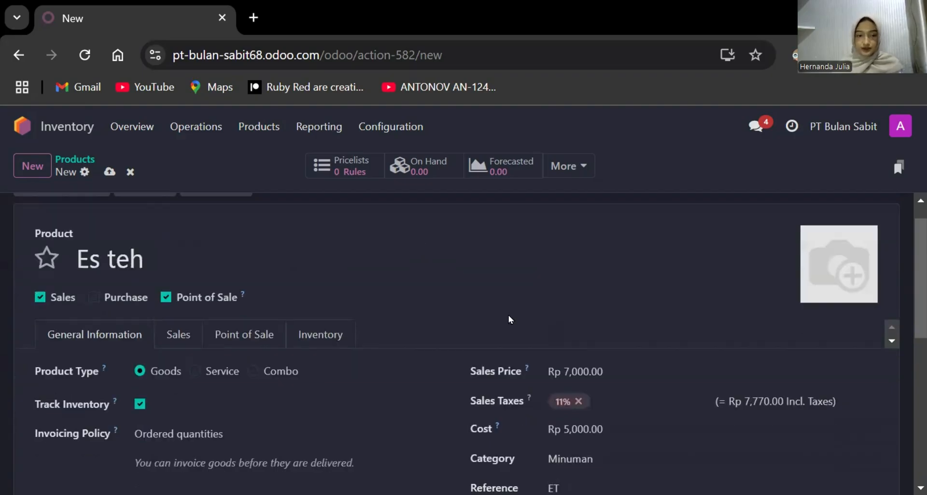
scroll(508, 315, "down", 1)
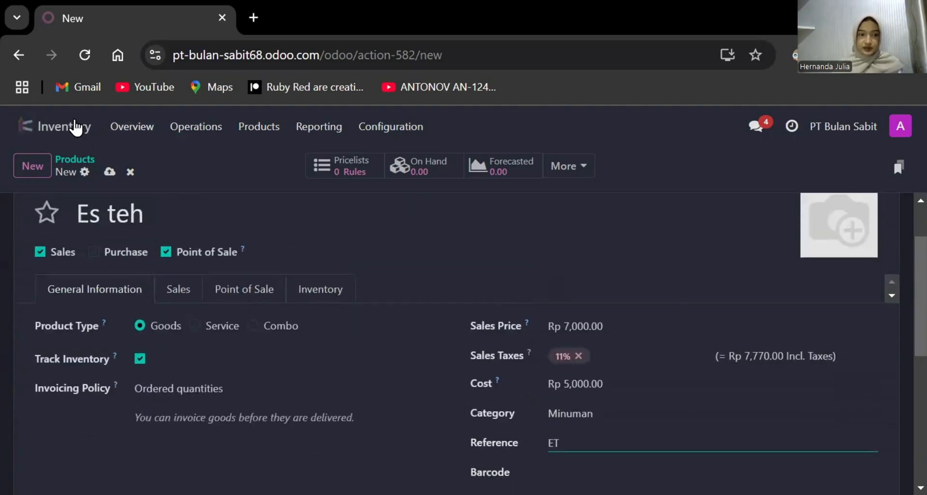
- Return to the product list from the completed Es teh form and switch to the Purchase app
left_click(84, 161)
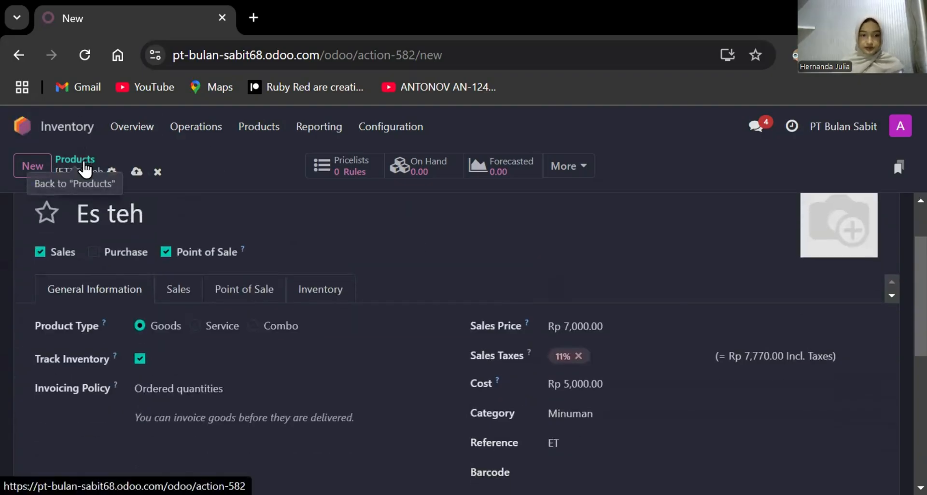
scroll(531, 371, "down", 2)
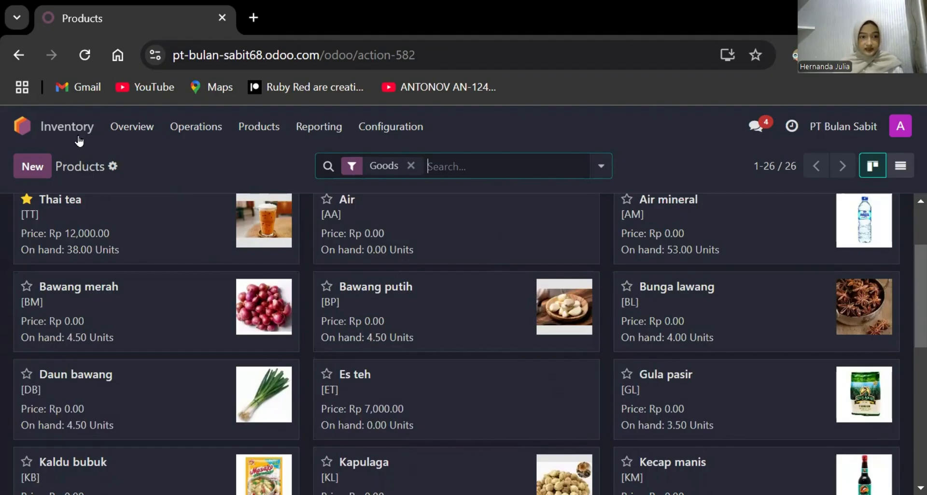
left_click(59, 131)
scroll(434, 315, "down", 2)
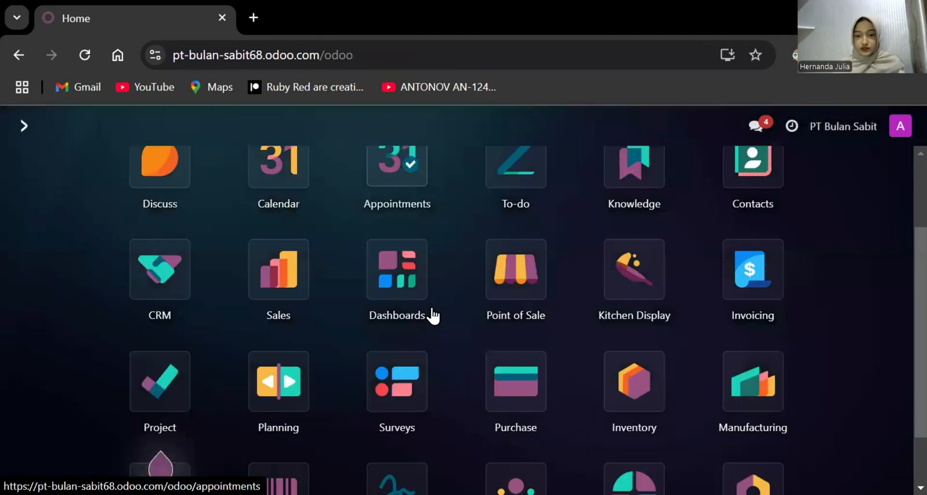
scroll(508, 344, "down", 1)
left_click(506, 339)
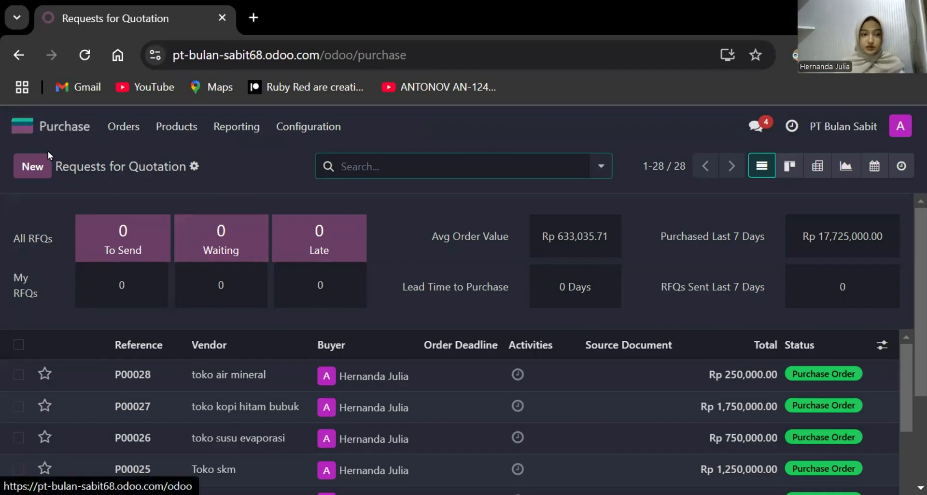
- Start a new request for quotation and enter air as its vendor
left_click(42, 167)
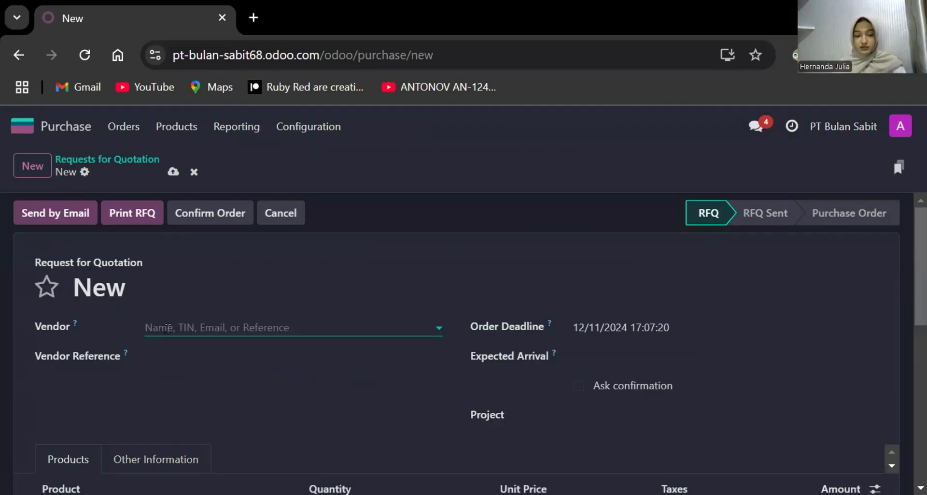
type("ai")
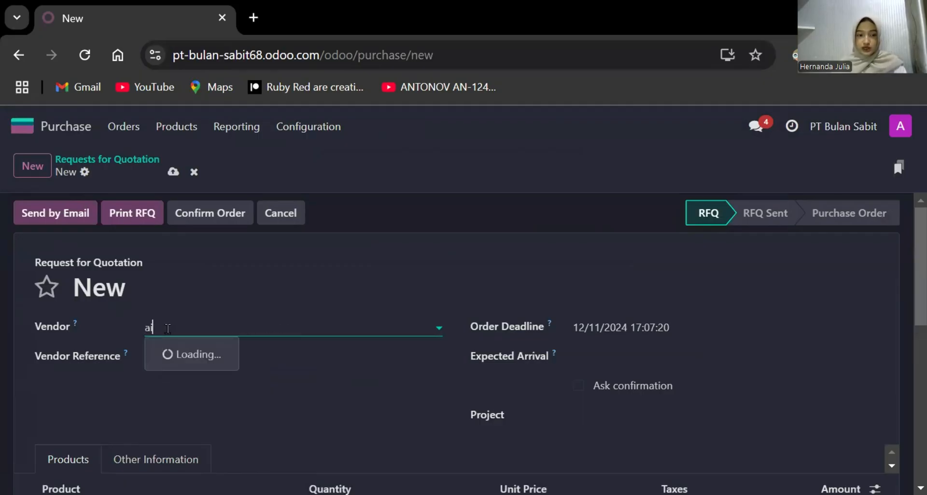
key("BackSpace")
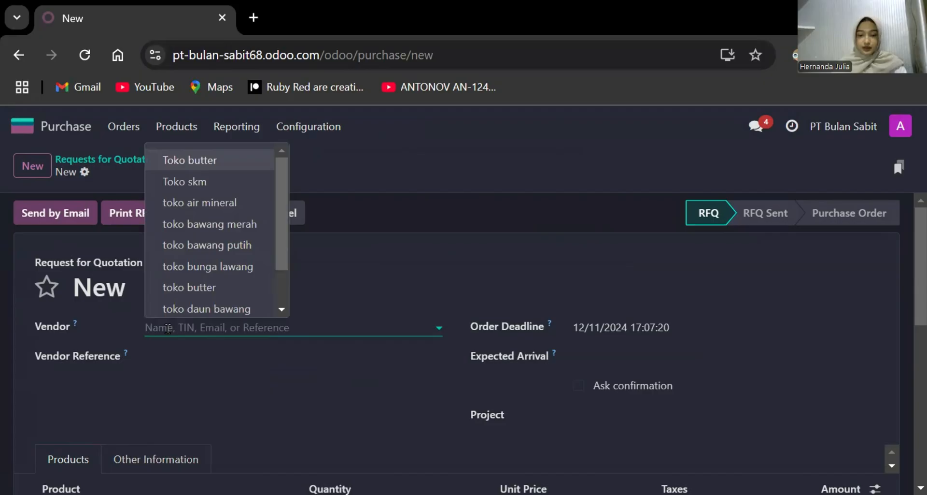
type("air")
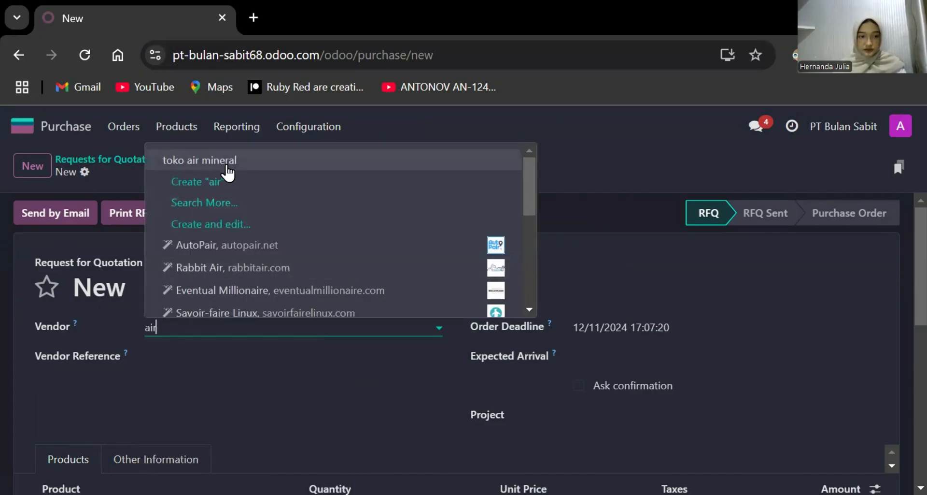
left_click(218, 320)
- Add the product [AA] Air to the quotation's order lines with a quantity of 50
scroll(140, 329, "down", 3)
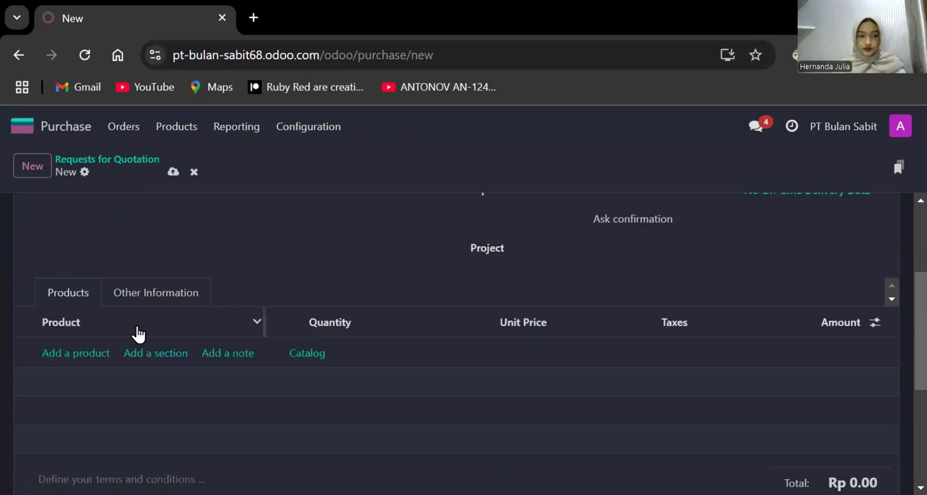
left_click(73, 352)
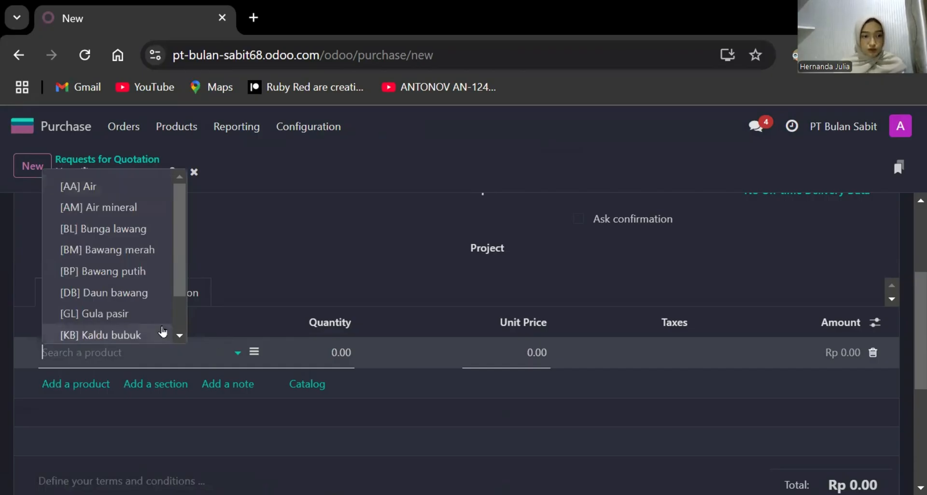
left_click(102, 189)
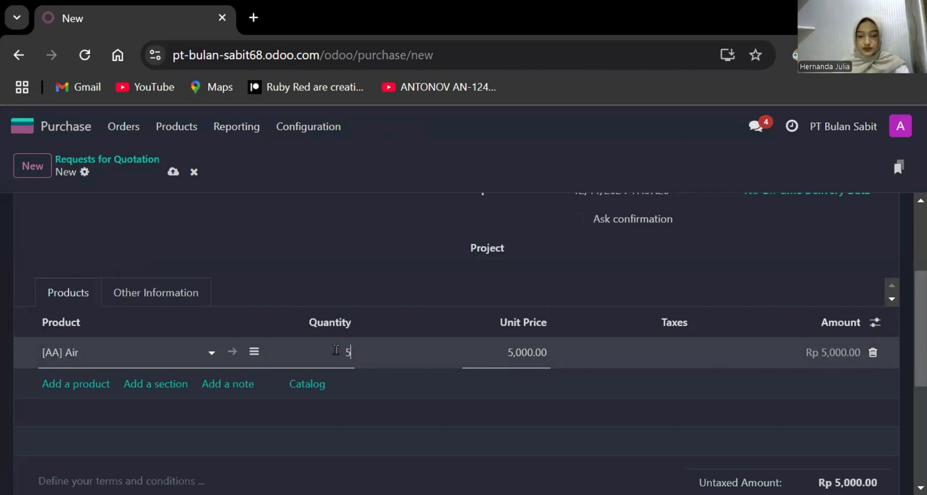
left_click(358, 274)
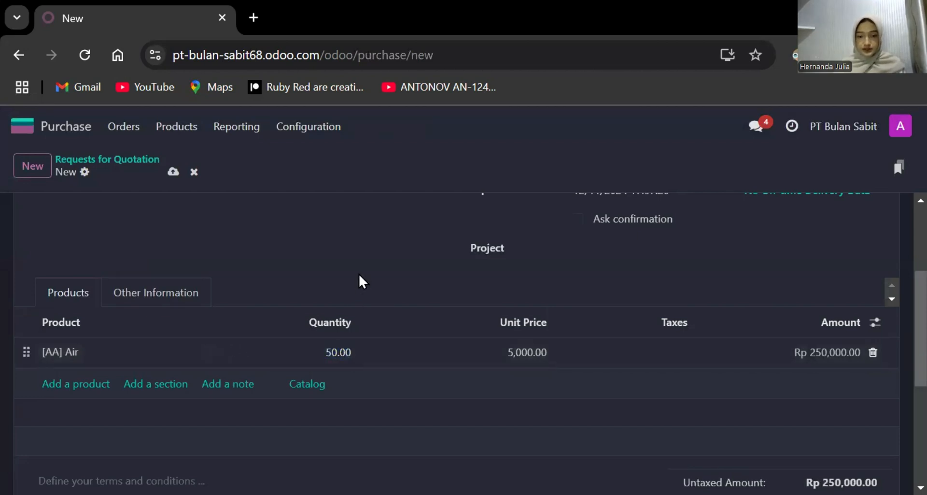
- Confirm the Air quotation as a purchase order and review its product line
scroll(323, 292, "up", 3)
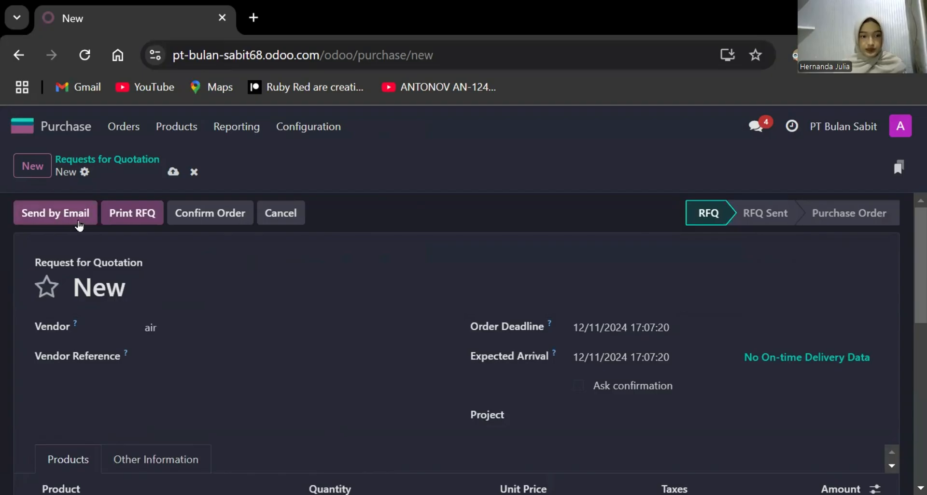
left_click(180, 212)
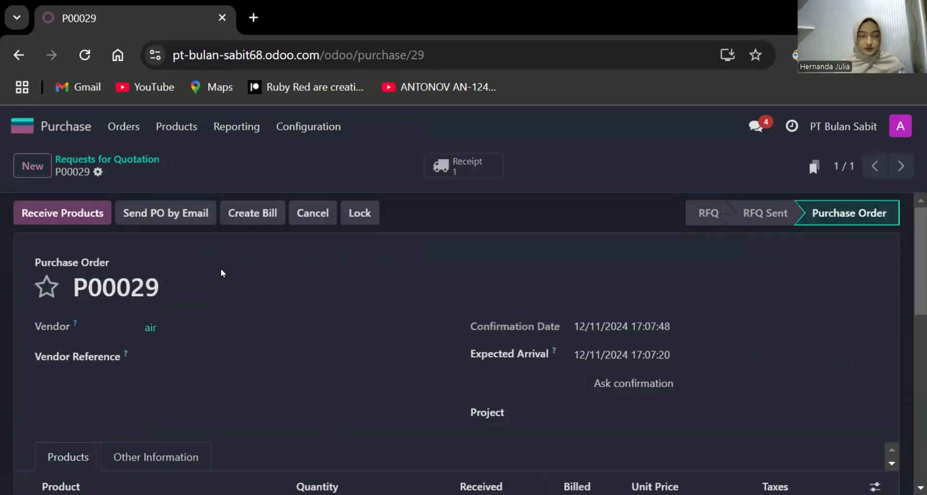
scroll(113, 236, "down", 3)
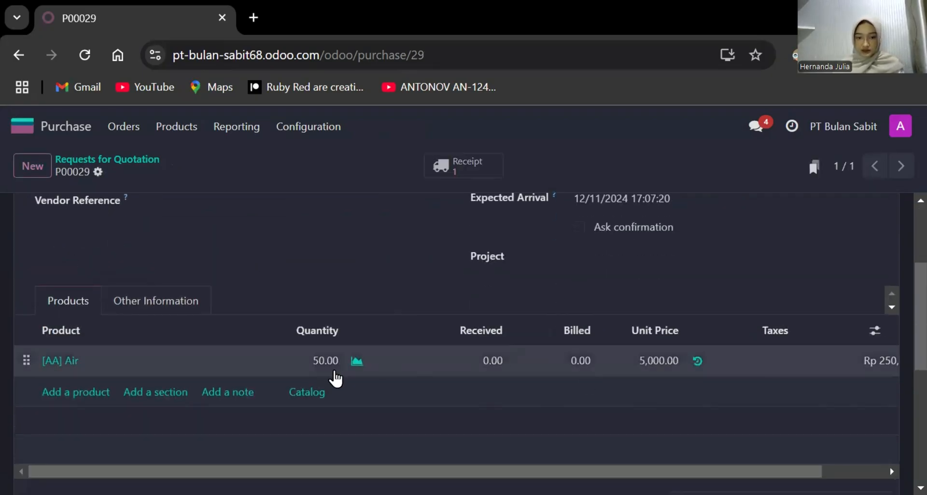
scroll(734, 377, "right", 3)
scroll(459, 326, "up", 3)
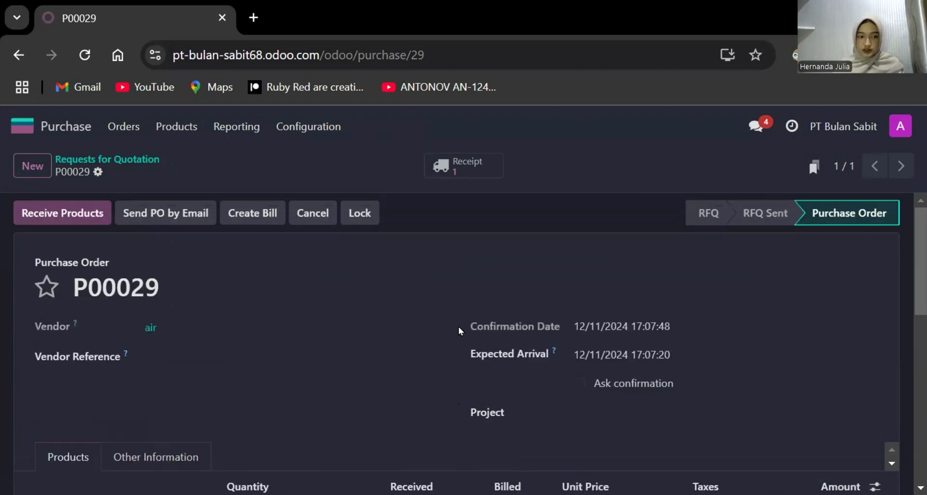
- Open the receipt for the Air purchase order, check its demand and quantity, and validate it
left_click(70, 218)
scroll(278, 325, "down", 3)
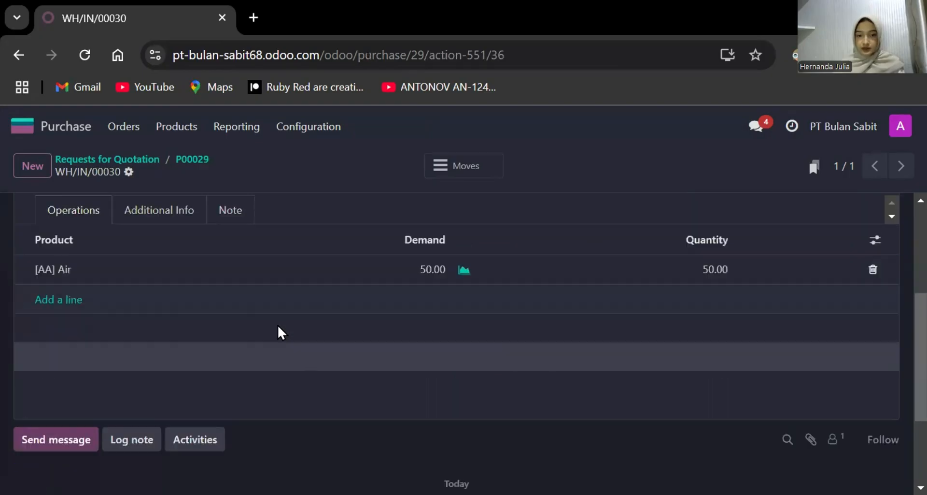
scroll(277, 328, "up", 1)
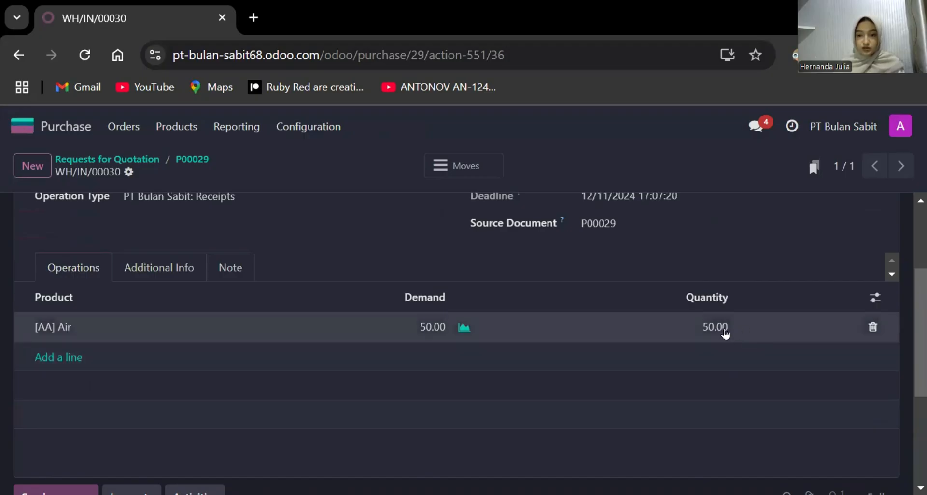
scroll(413, 275, "up", 3)
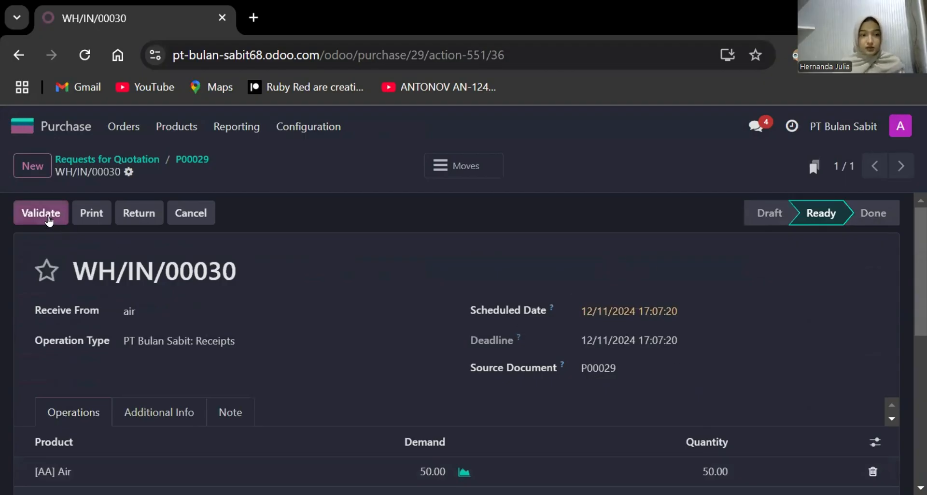
left_click(48, 220)
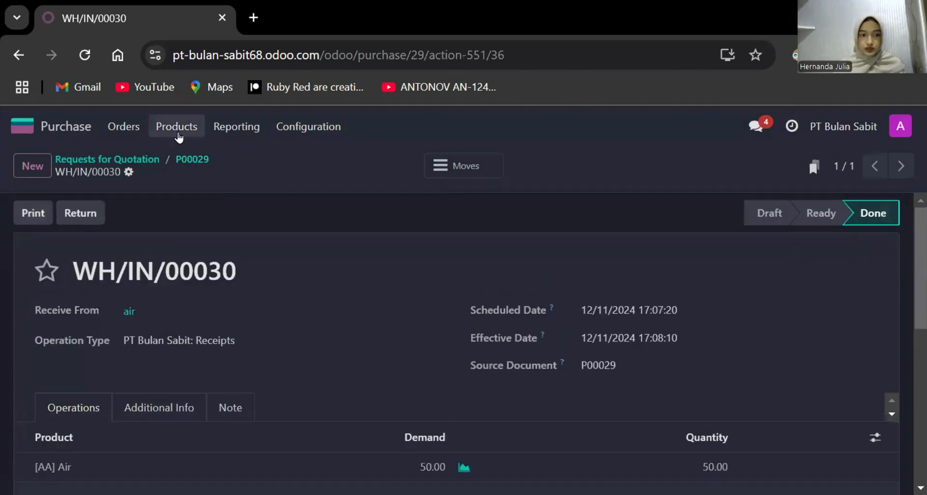
- Check the on-hand quantity of Air in the Purchase product list and in the Inventory app's product list
left_click(178, 135)
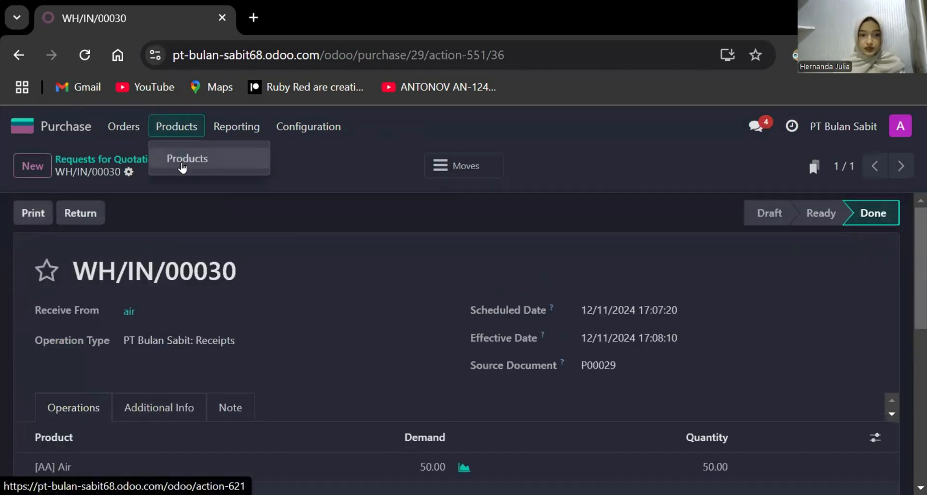
left_click(182, 167)
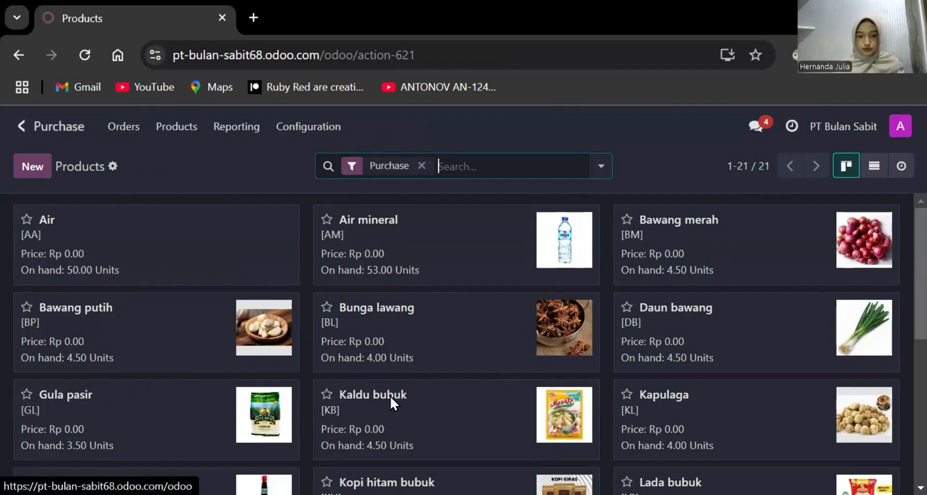
scroll(488, 396, "down", 1)
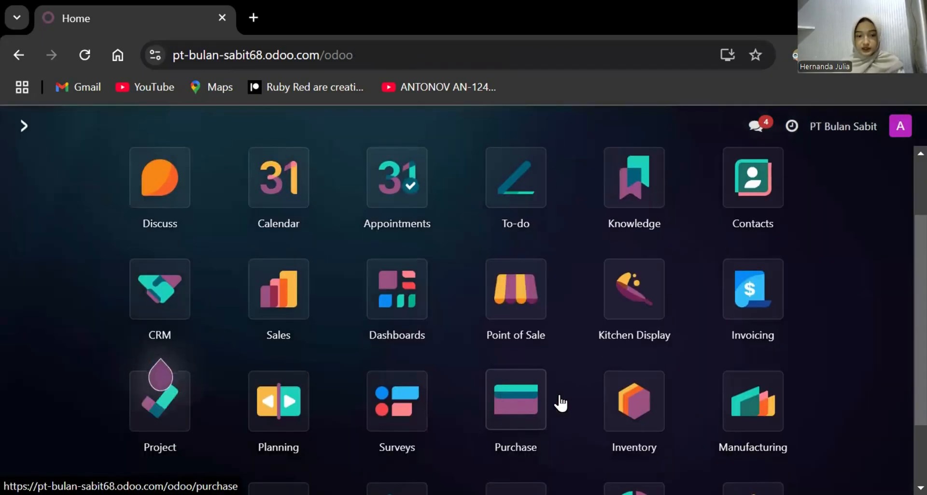
scroll(562, 400, "down", 1)
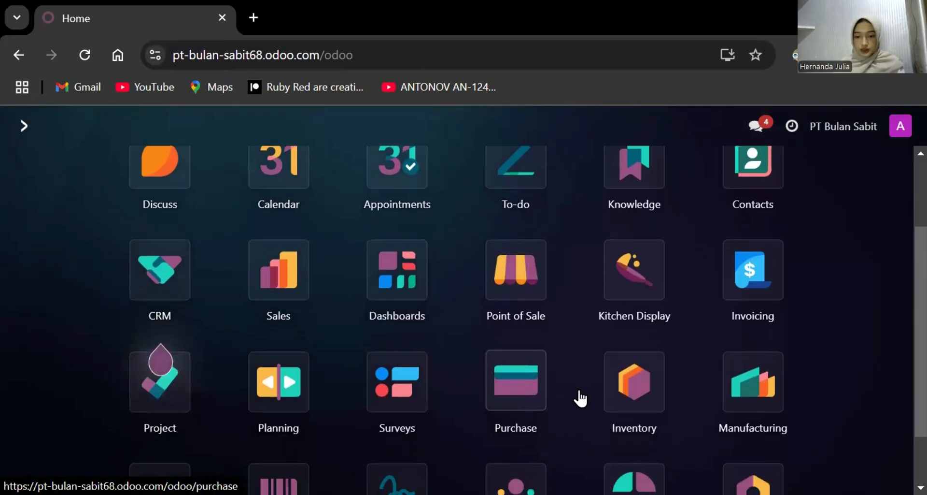
left_click(615, 393)
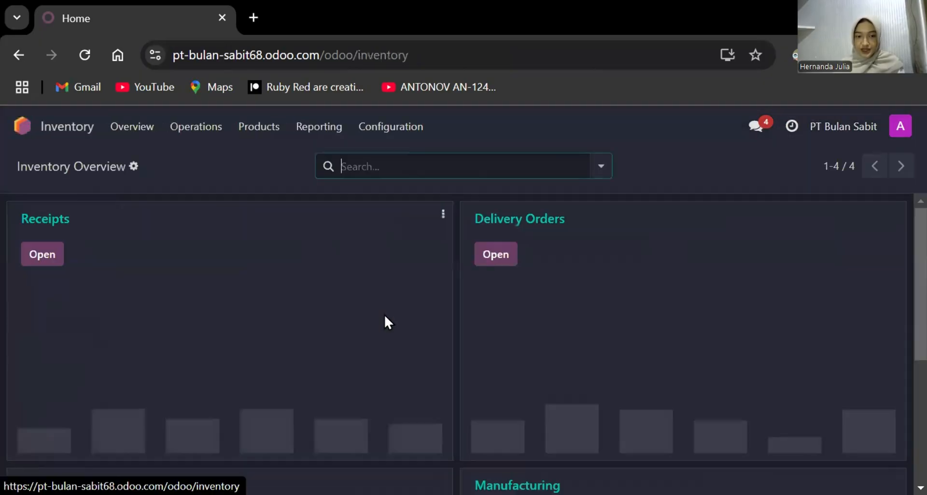
scroll(385, 314, "down", 1)
left_click(256, 128)
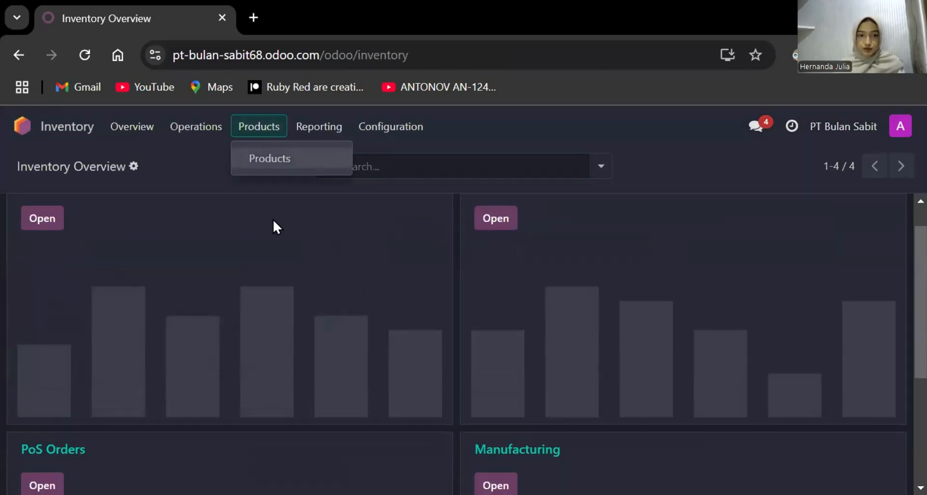
left_click(274, 164)
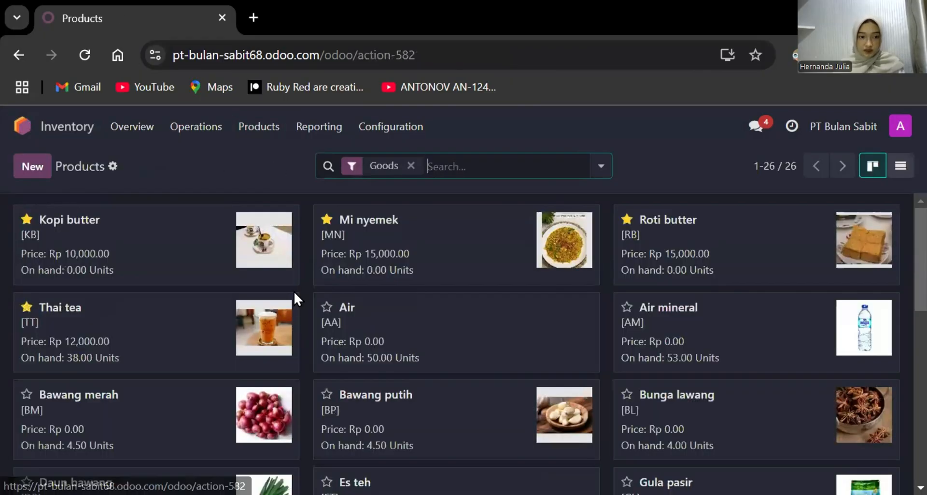
scroll(294, 298, "down", 1)
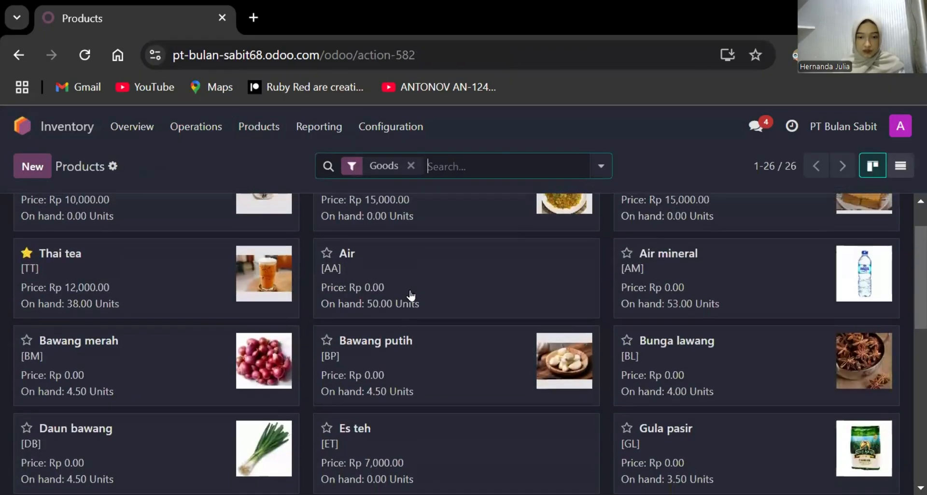
- Review the on-hand quantities of Es teh and the raw materials in the Inventory product list
scroll(616, 305, "down", 3)
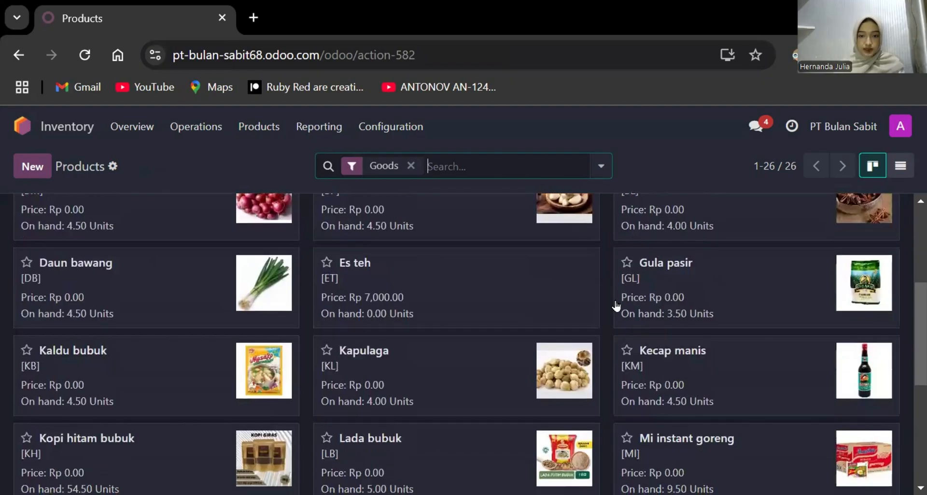
scroll(616, 305, "up", 2)
scroll(617, 305, "down", 1)
scroll(616, 306, "down", 3)
scroll(615, 304, "up", 6)
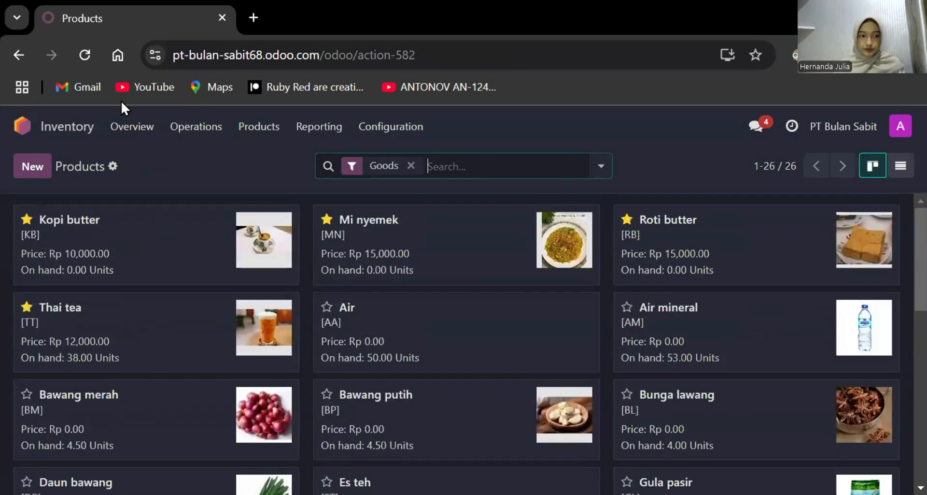
- Start a new manufacturing order in the Manufacturing app
left_click(68, 128)
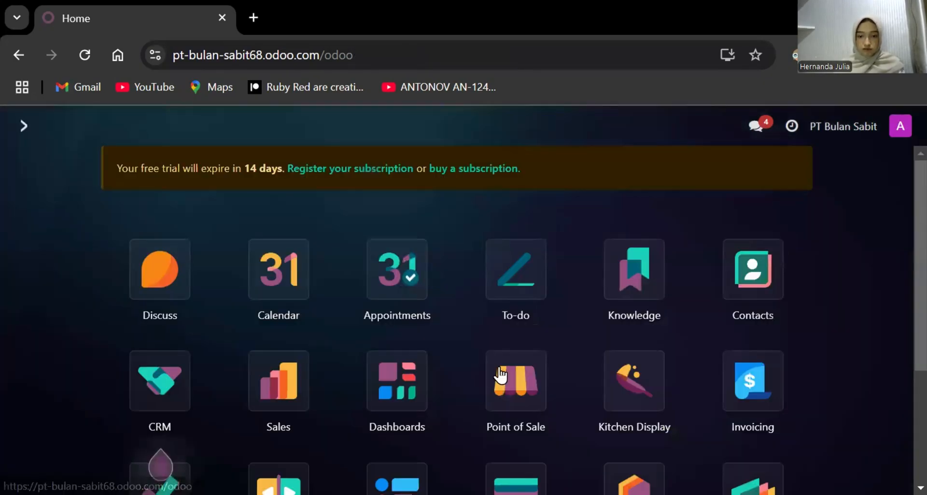
scroll(734, 416, "down", 2)
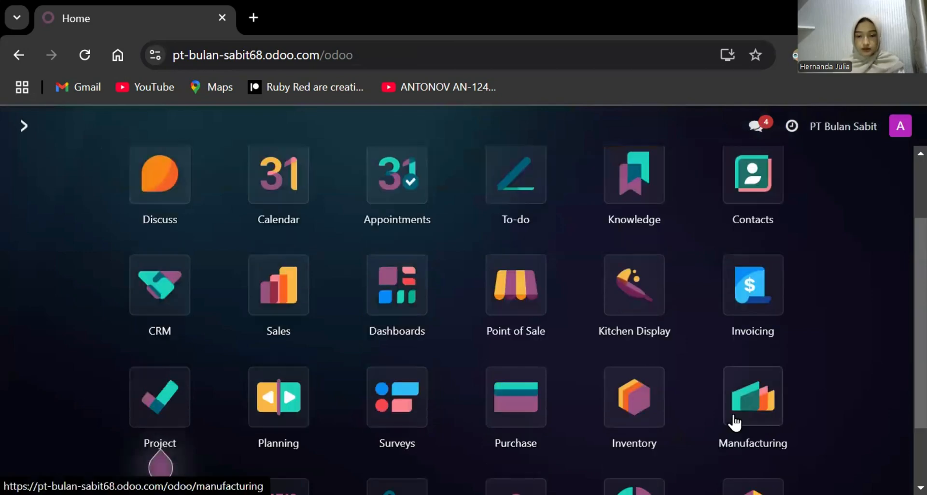
left_click(735, 415)
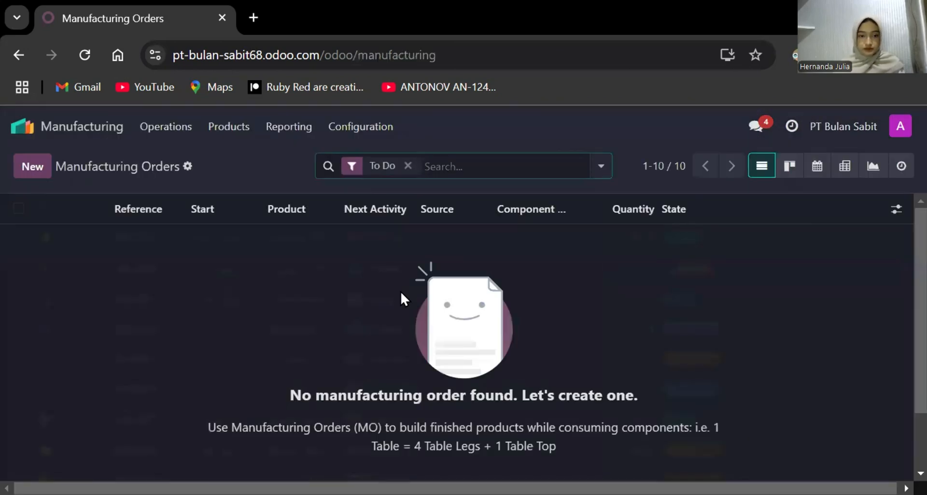
left_click(43, 164)
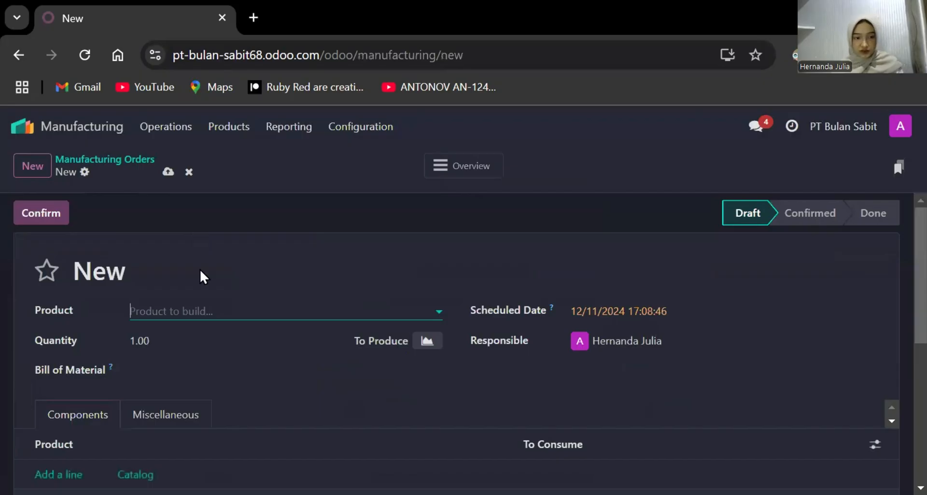
- Set the manufacturing order's product to [ET] Es teh and its quantity to 10
left_click(192, 309)
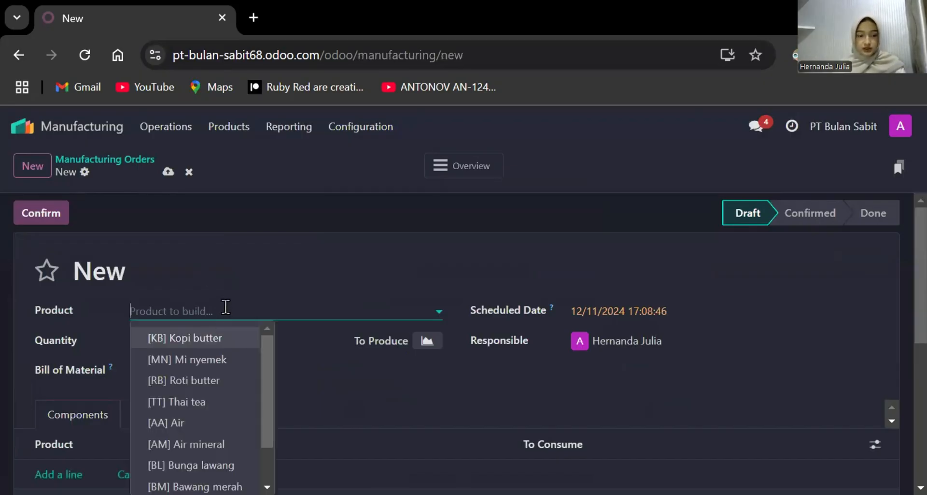
type("es ye")
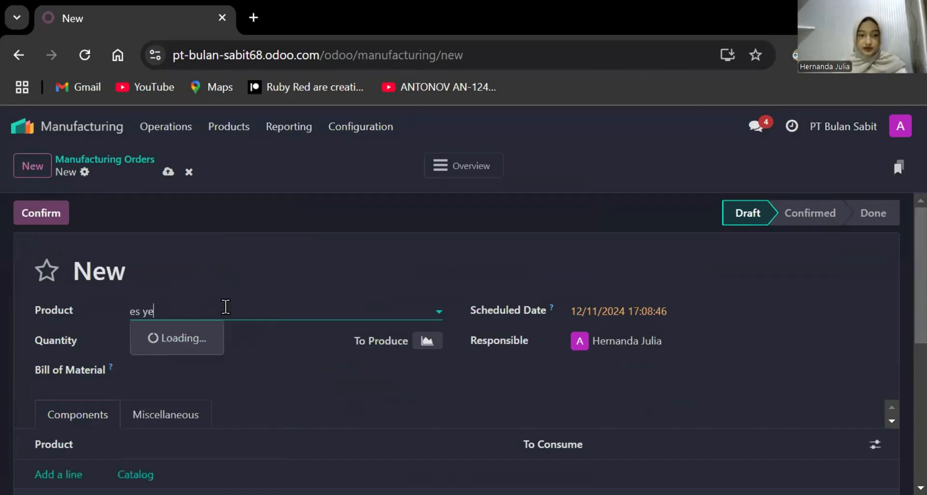
key("BackSpace")
key("BackSpace")
key("BackSpace")
left_click(217, 338)
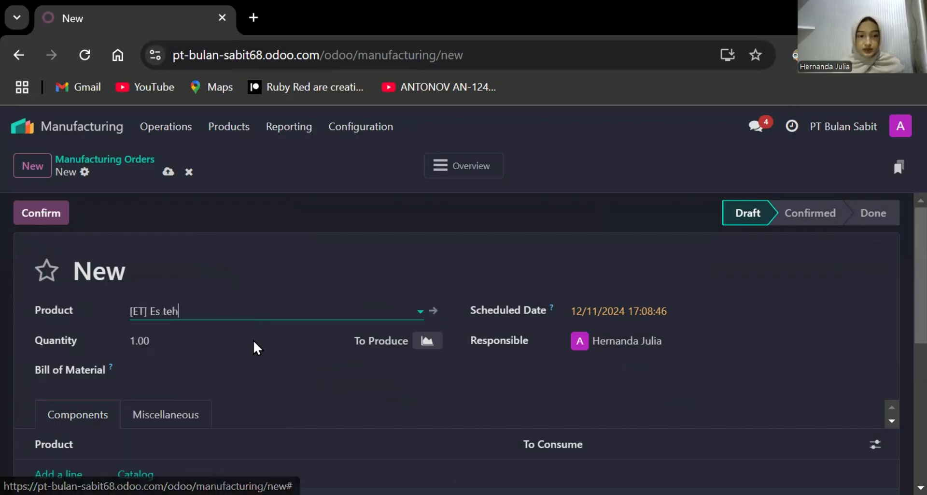
scroll(253, 347, "down", 1)
left_click(151, 280)
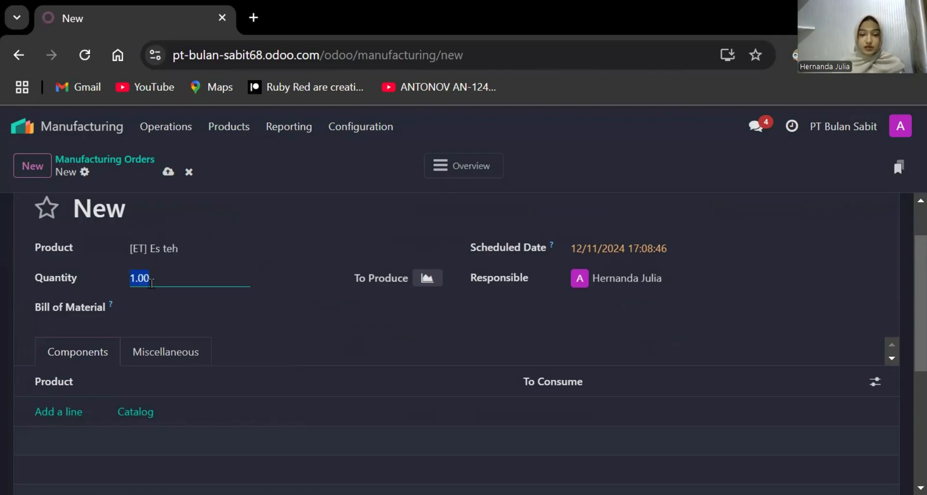
type("10")
- Add [AA] Air, [TH] Teh hitam and [GL] Gula pasir as component lines of the Es teh manufacturing order
scroll(250, 319, "down", 1)
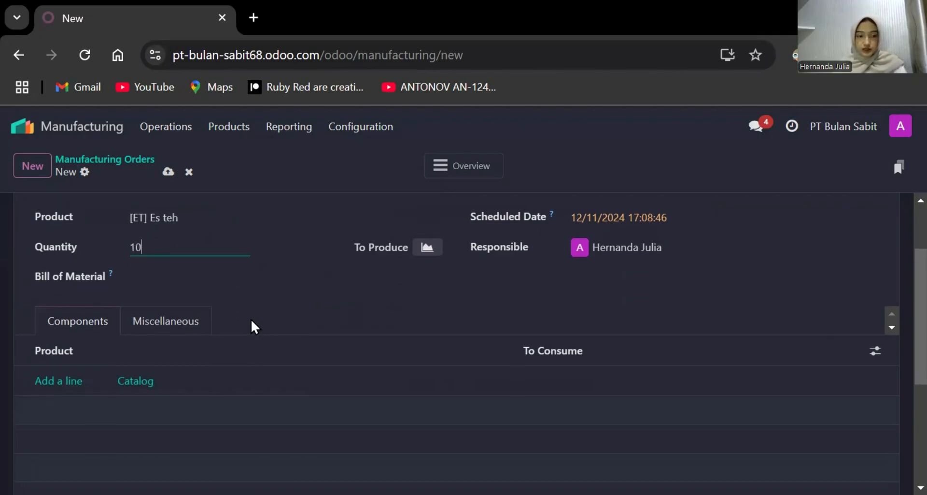
left_click(62, 384)
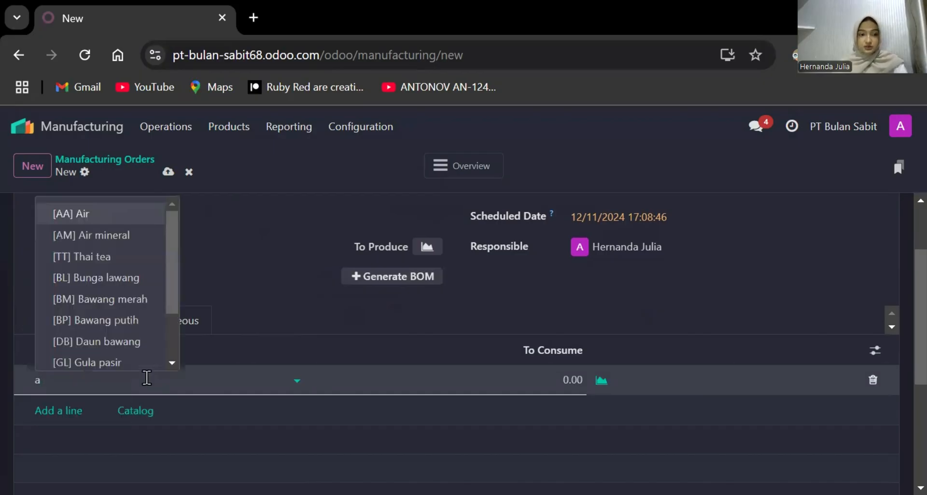
type("a")
key("Return")
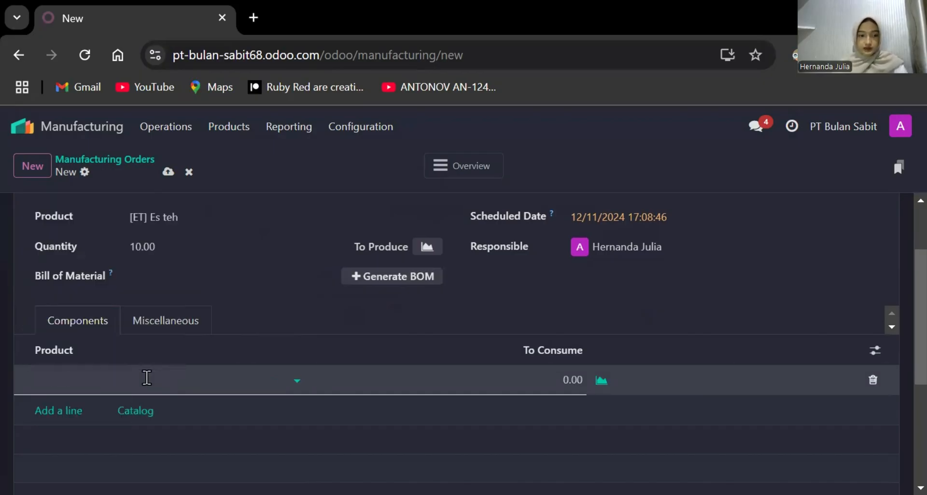
key("Return")
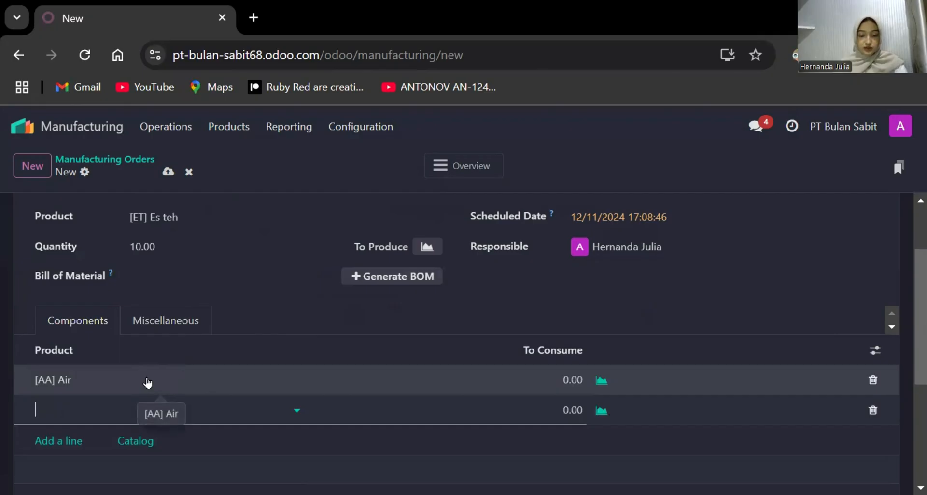
type("teh")
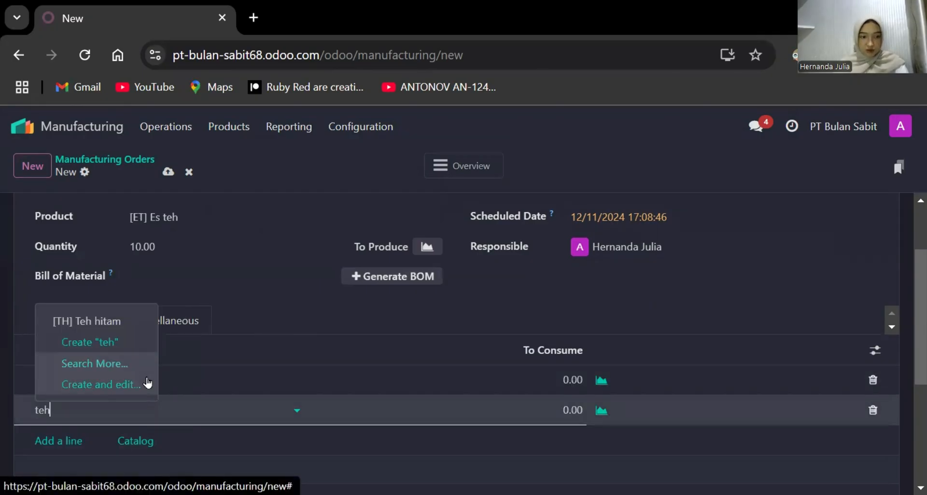
key("Return")
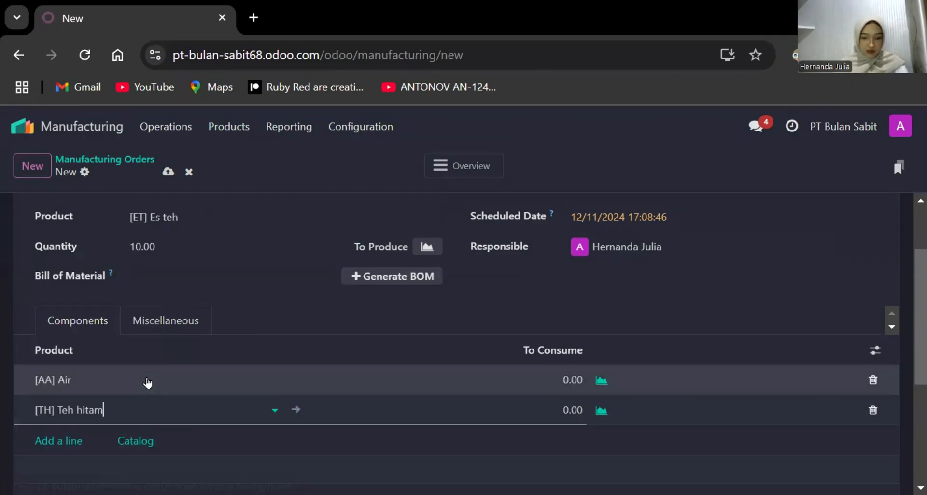
key("Return")
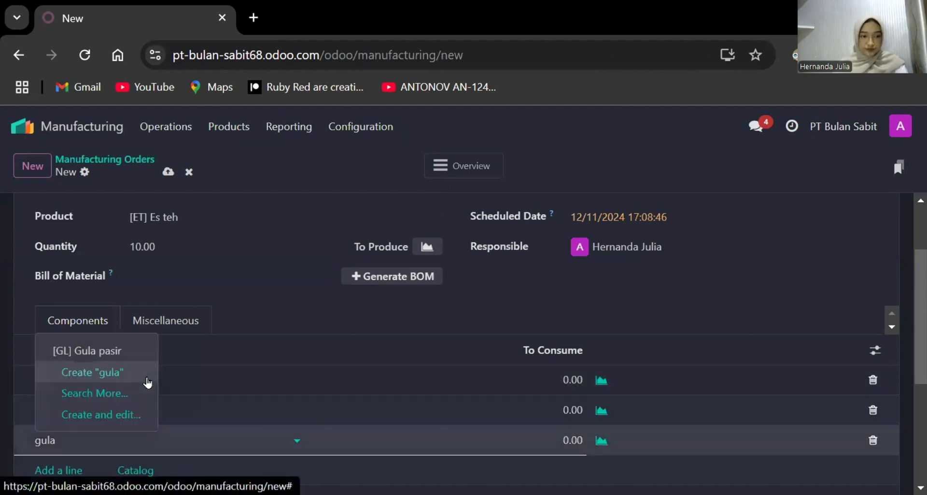
type("gula")
key("Up")
key("Return")
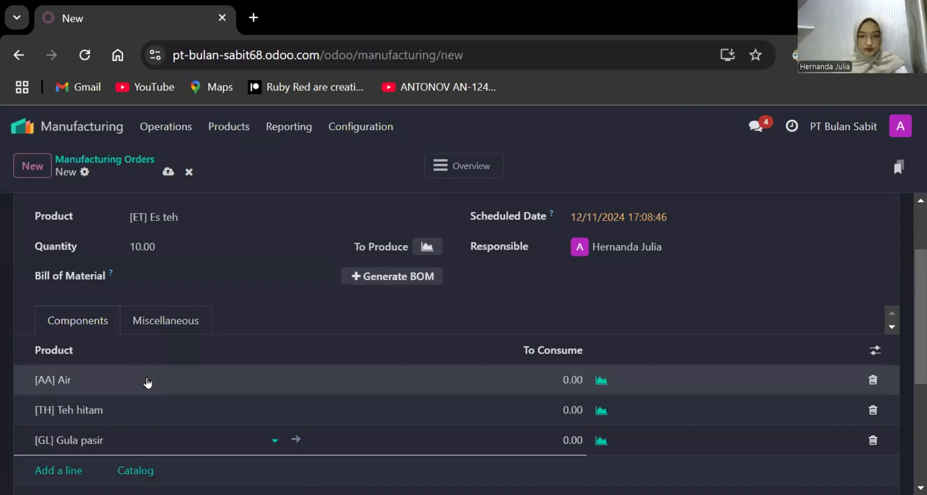
- Set the quantity to consume to 0.5 for each of the components Air, Teh hitam and Gula pasir
left_click(570, 380)
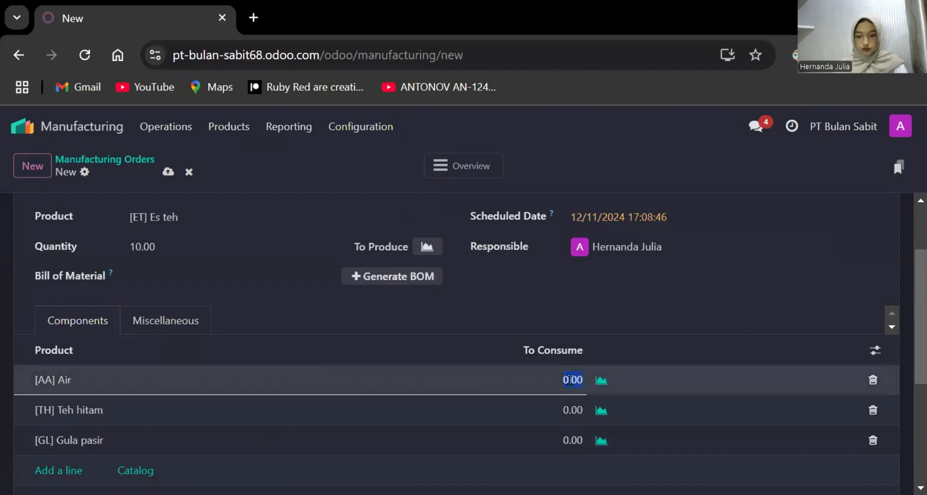
type("10")
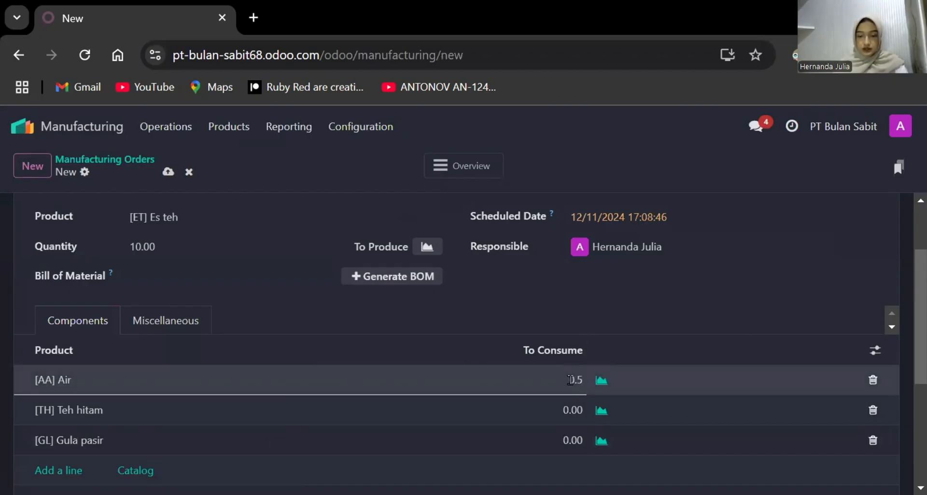
left_click_drag(568, 381, 593, 391)
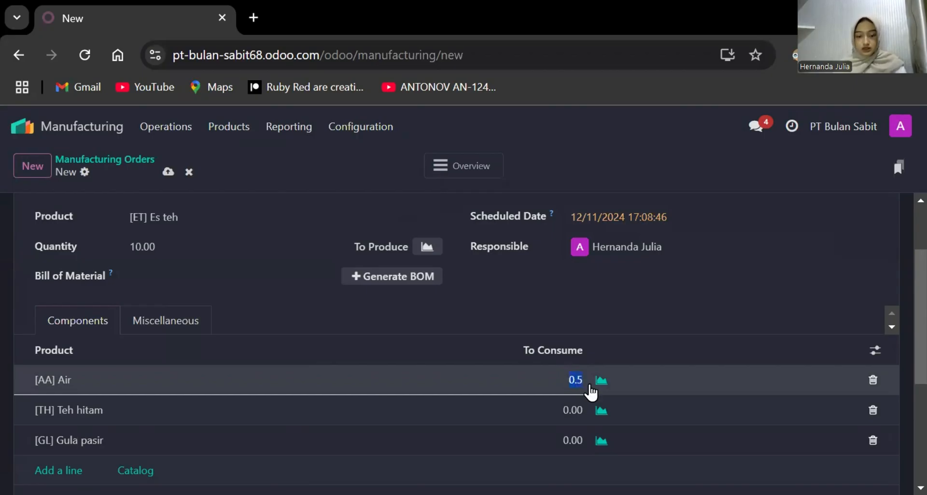
left_click(579, 409)
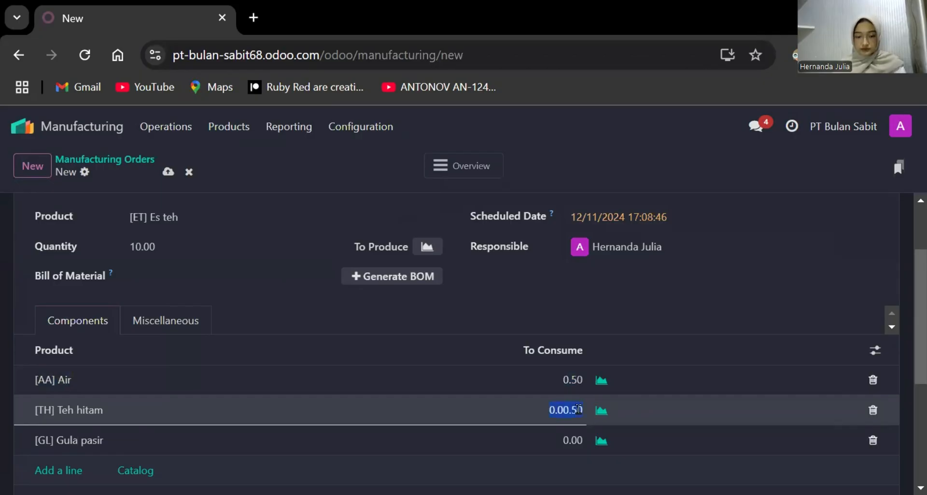
type("0.5")
left_click(572, 438)
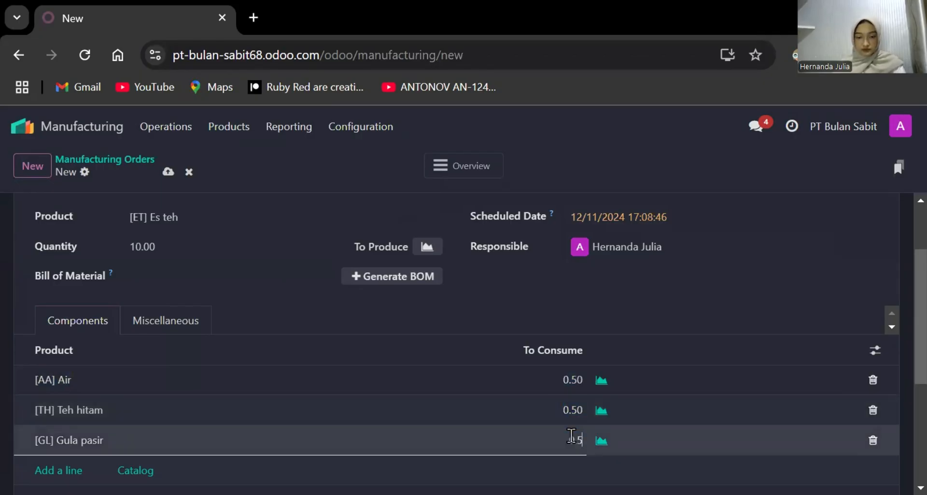
type("0.5")
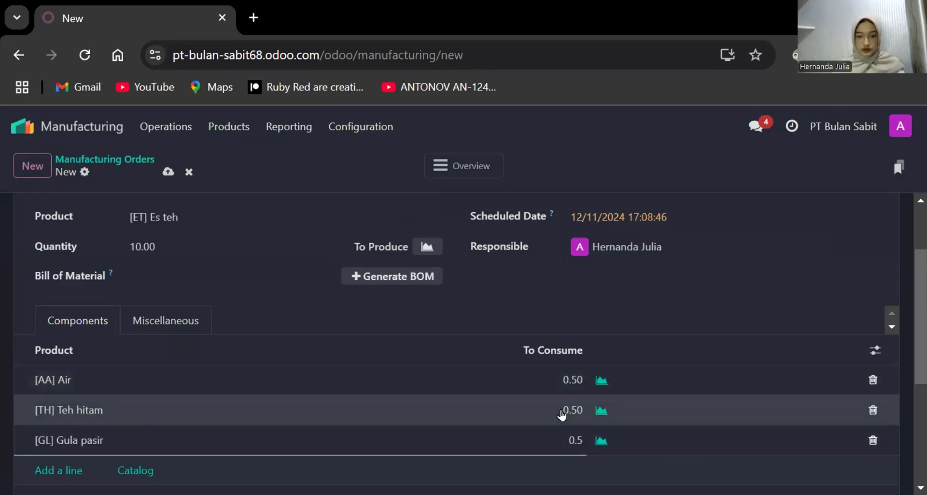
left_click(560, 409)
scroll(461, 378, "down", 3)
scroll(459, 387, "up", 2)
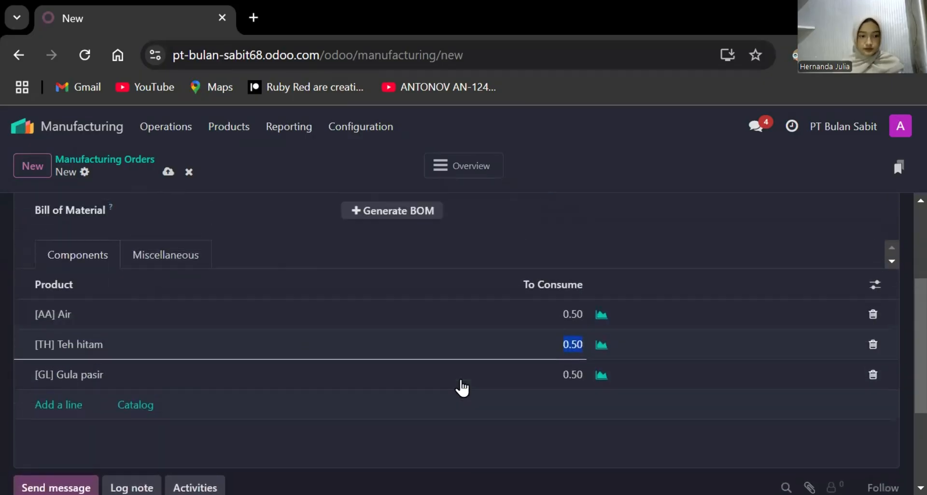
- Confirm the Es teh manufacturing order, check its components, and produce the full quantity
scroll(287, 379, "up", 3)
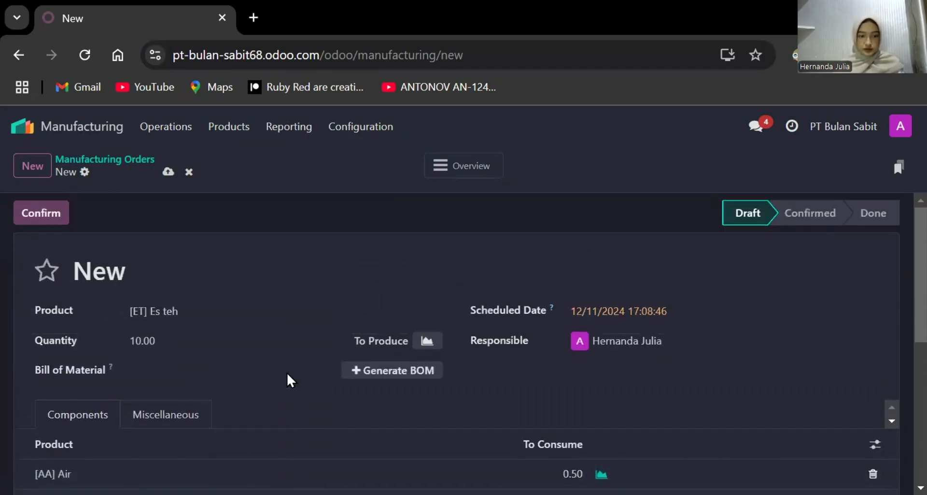
left_click(44, 215)
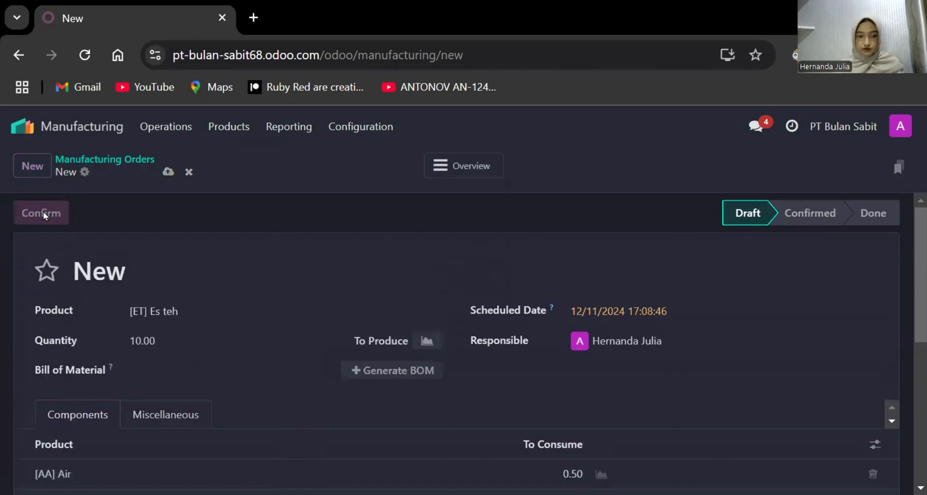
scroll(207, 256, "down", 3)
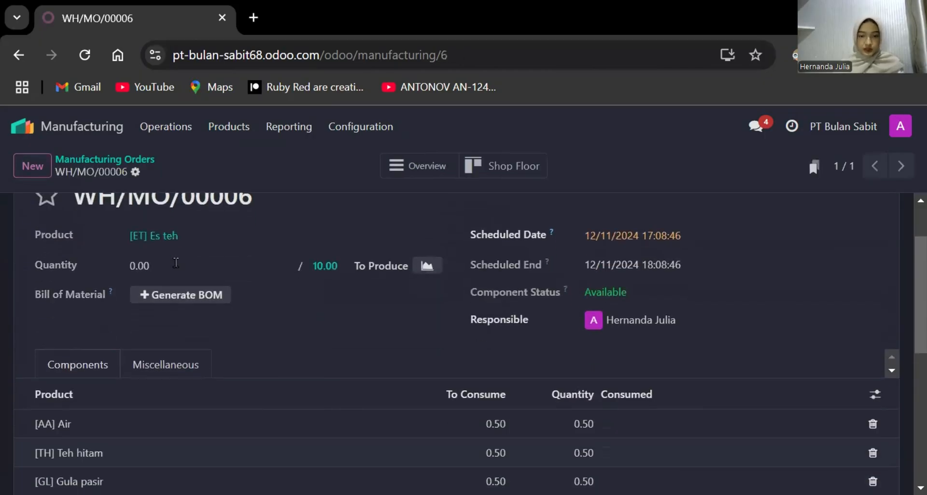
scroll(184, 261, "up", 2)
scroll(77, 242, "up", 1)
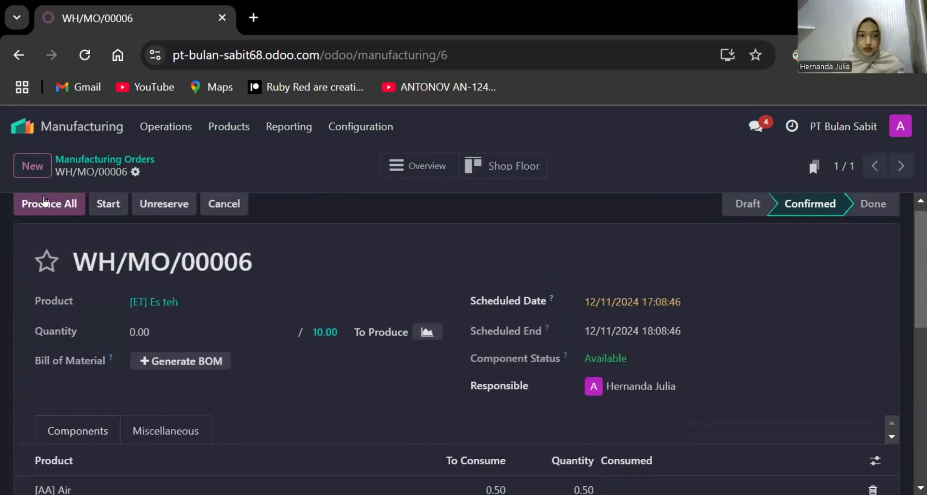
left_click(43, 205)
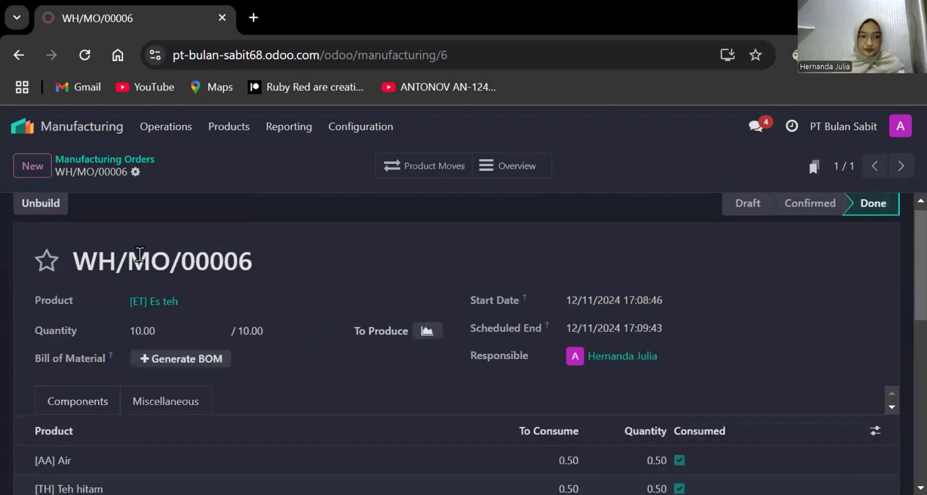
scroll(232, 308, "down", 2)
scroll(233, 305, "up", 2)
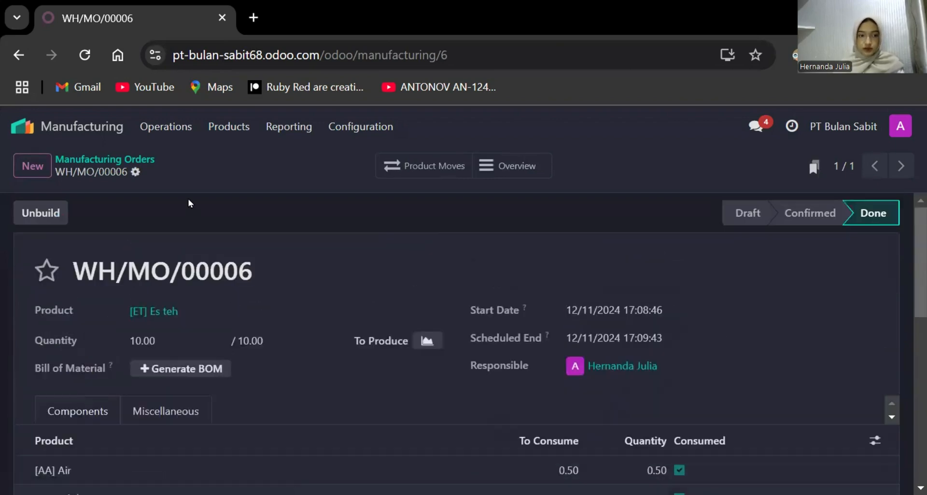
- Examine the on-hand quantities of Air and Es teh in the Inventory product list
left_click(231, 127)
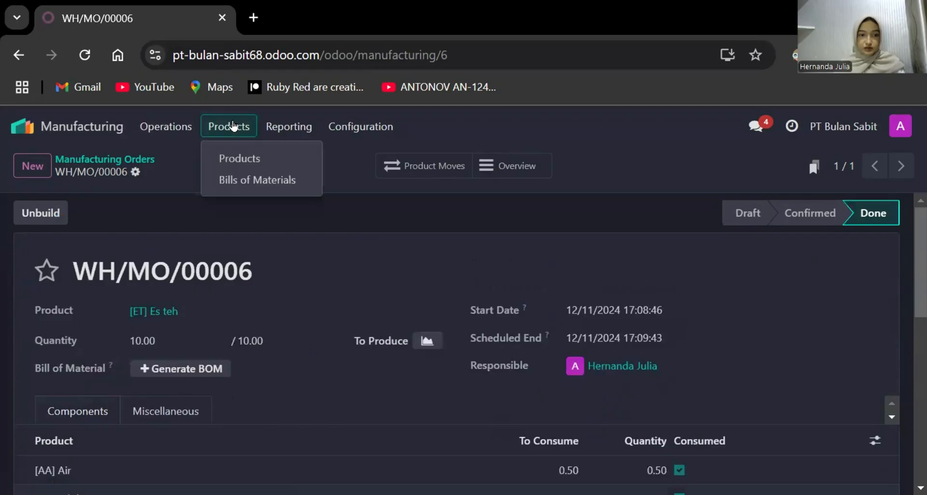
left_click(103, 129)
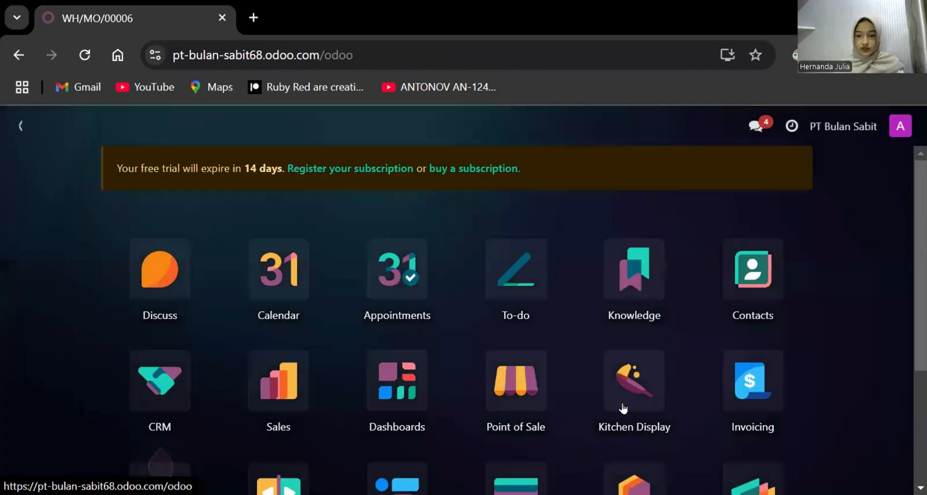
left_click(624, 415)
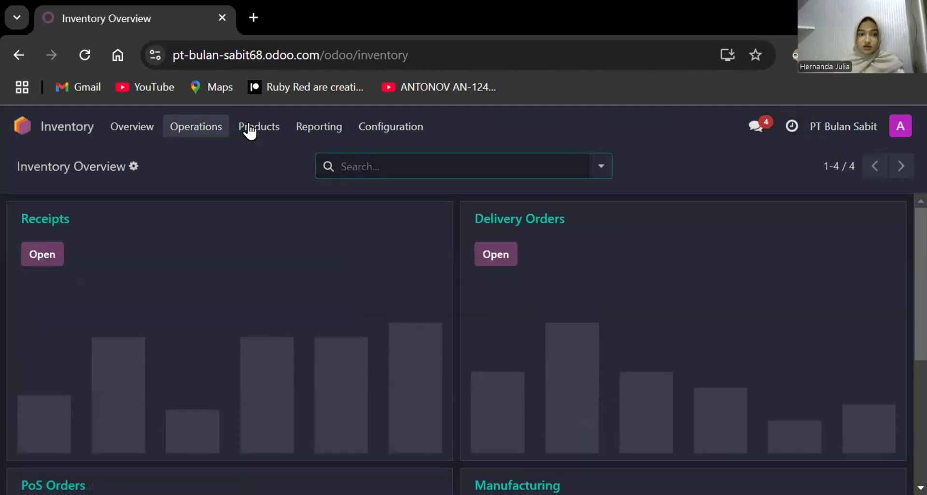
left_click(254, 128)
left_click(275, 159)
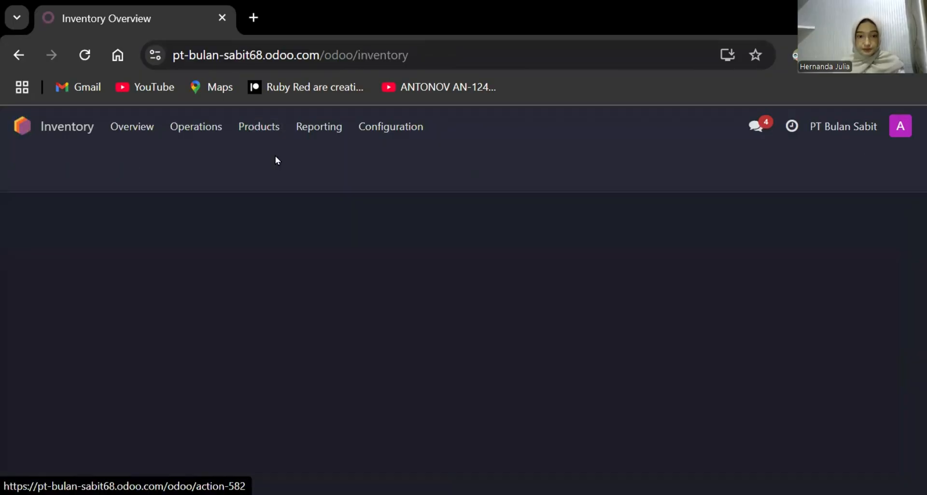
scroll(328, 280, "down", 1)
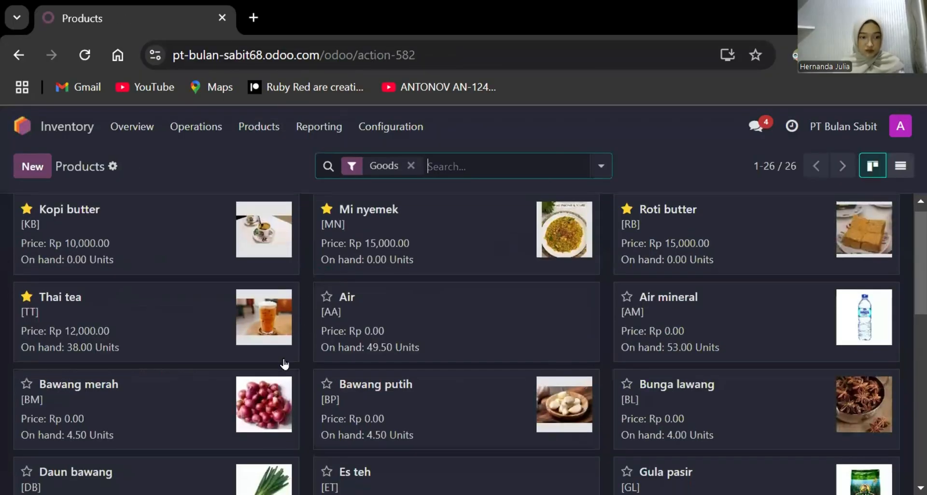
scroll(454, 350, "down", 3)
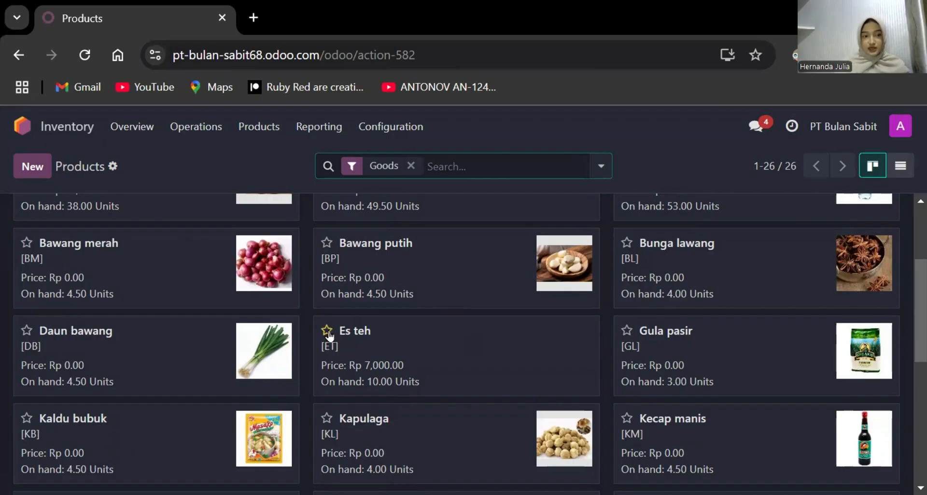
- Create a new Point of Sale shop named Malang, mark it as a bar/restaurant, and save it
left_click(56, 133)
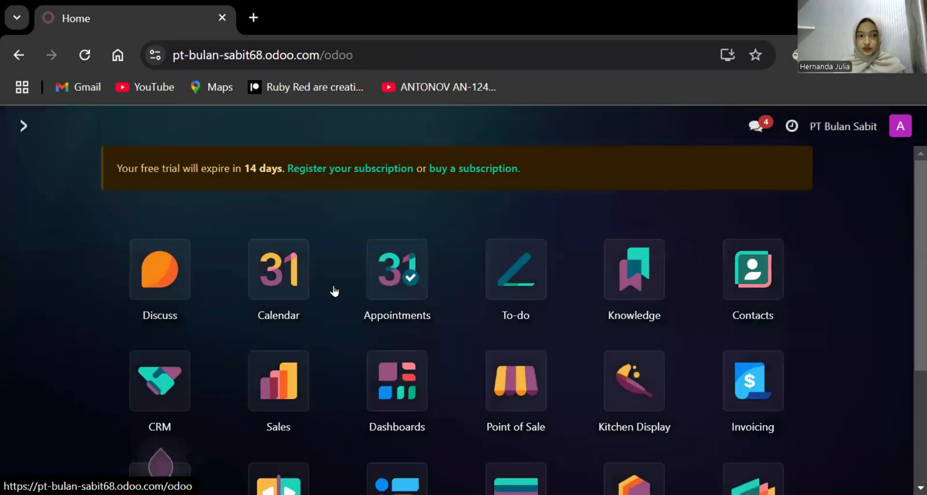
scroll(509, 339, "down", 2)
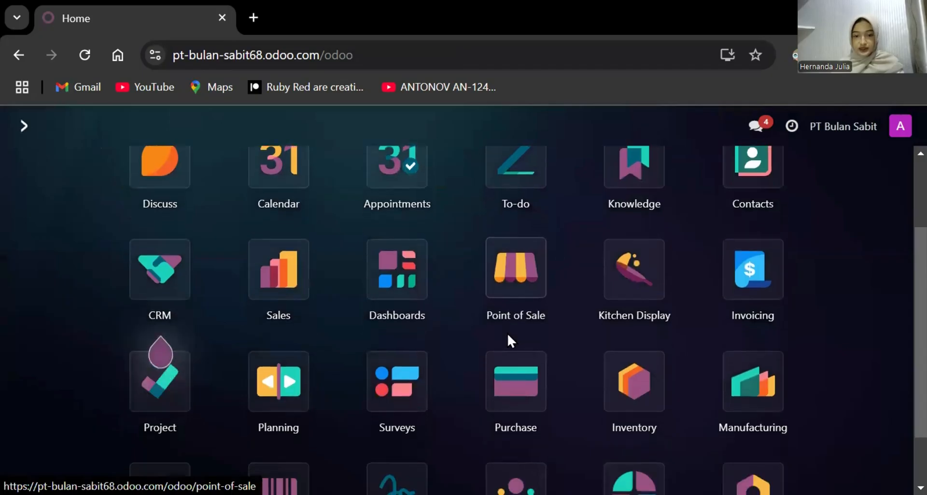
left_click(523, 283)
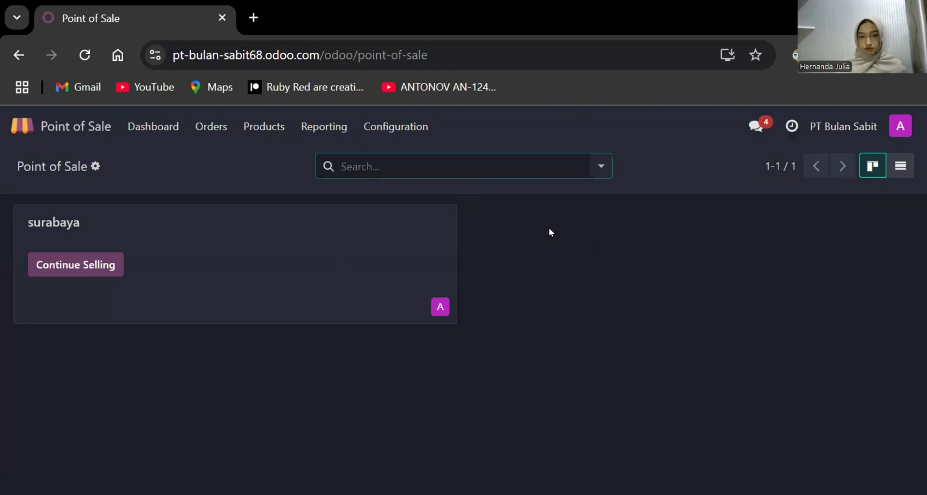
left_click(393, 124)
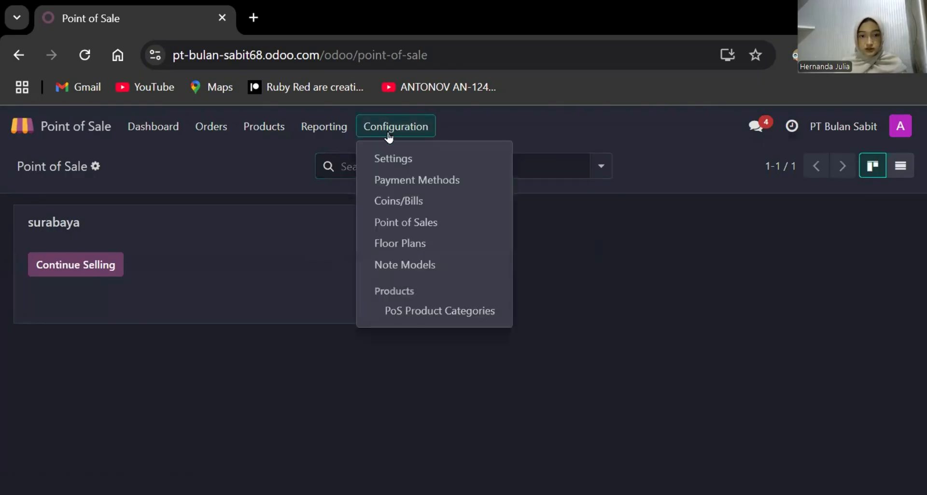
left_click(392, 162)
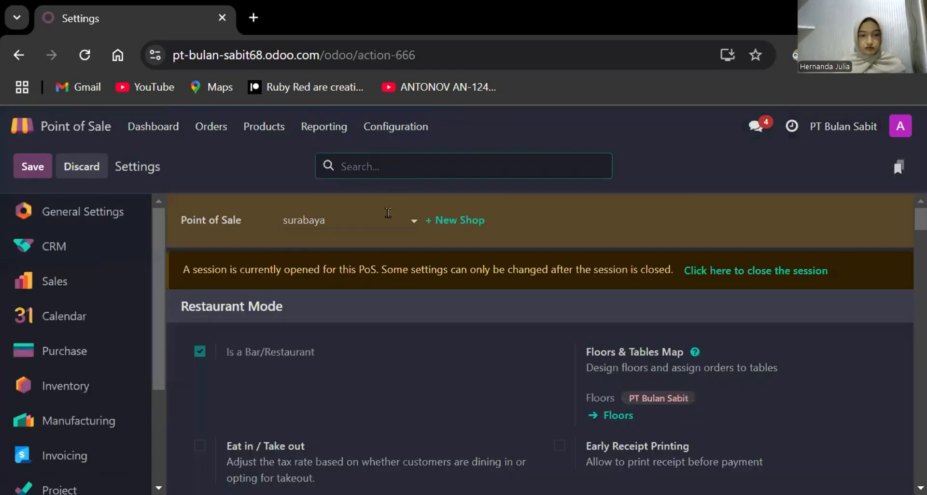
left_click(462, 221)
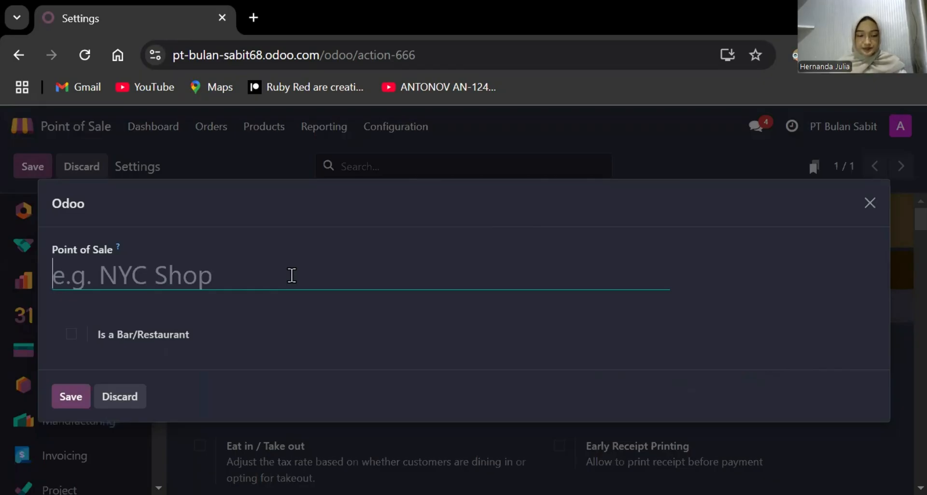
type("Malang")
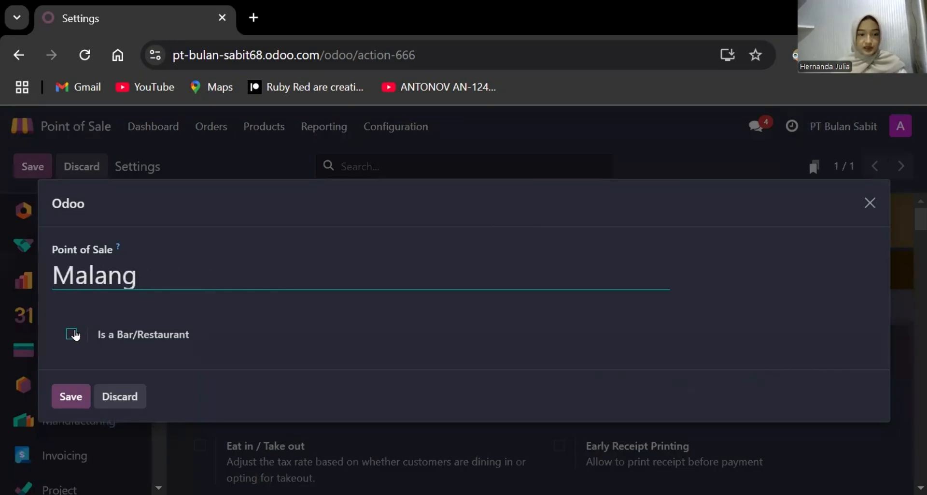
left_click(71, 335)
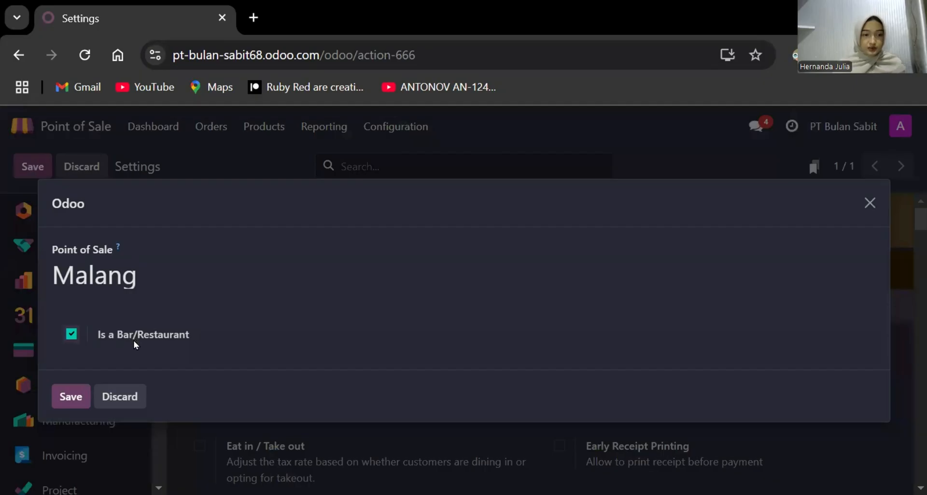
left_click(72, 402)
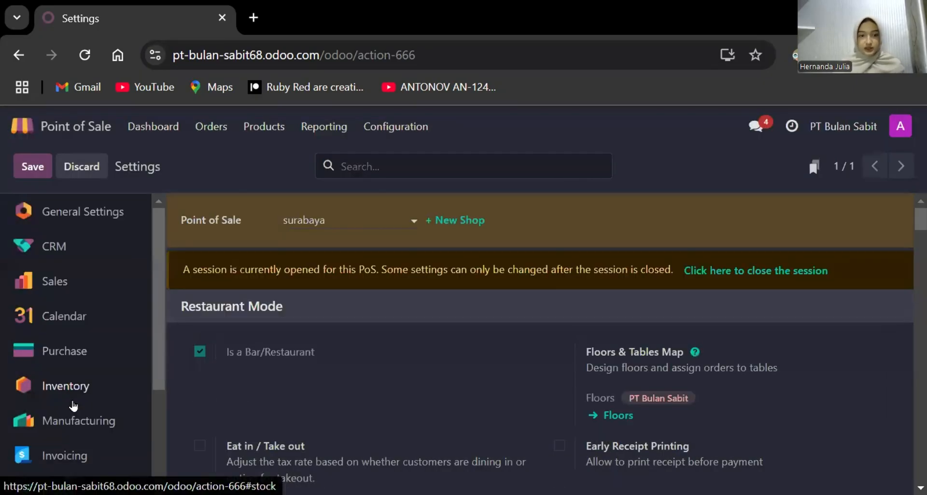
- Return to the Point of Sale dashboard and open the Malang shop's register without an opening note
left_click(211, 126)
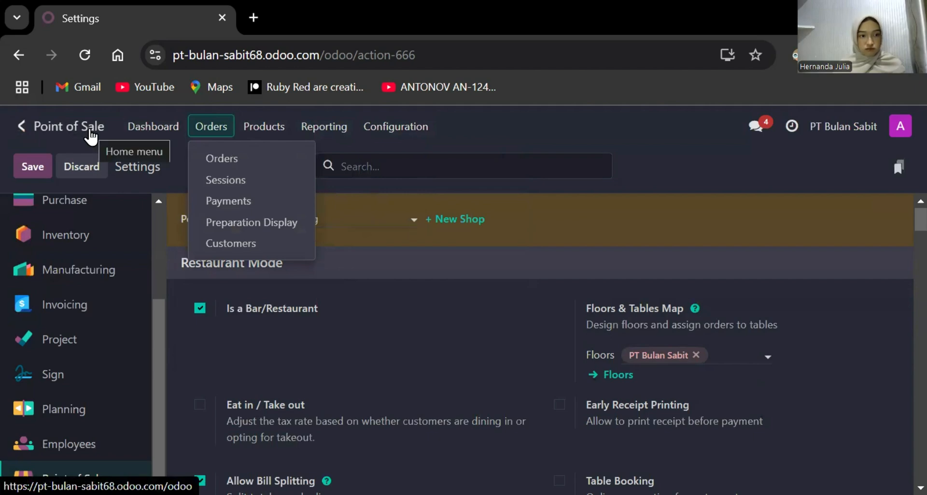
left_click(90, 137)
scroll(512, 353, "down", 1)
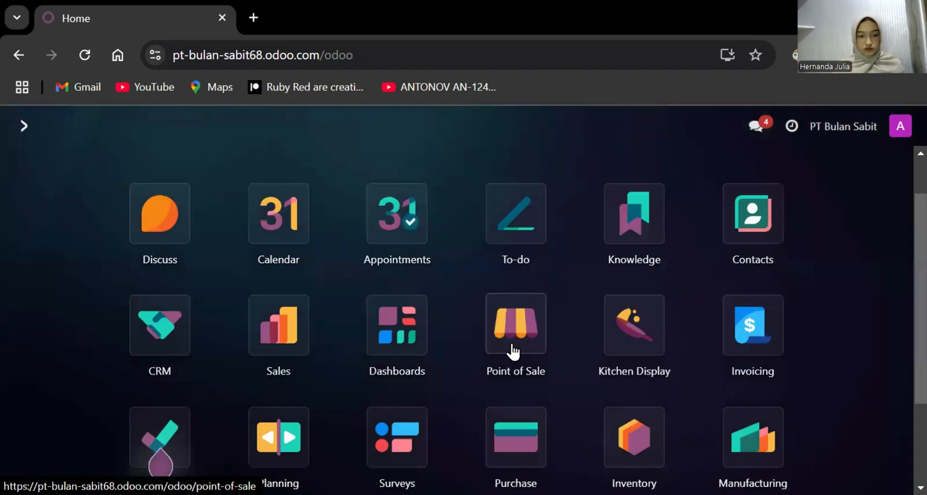
left_click(513, 349)
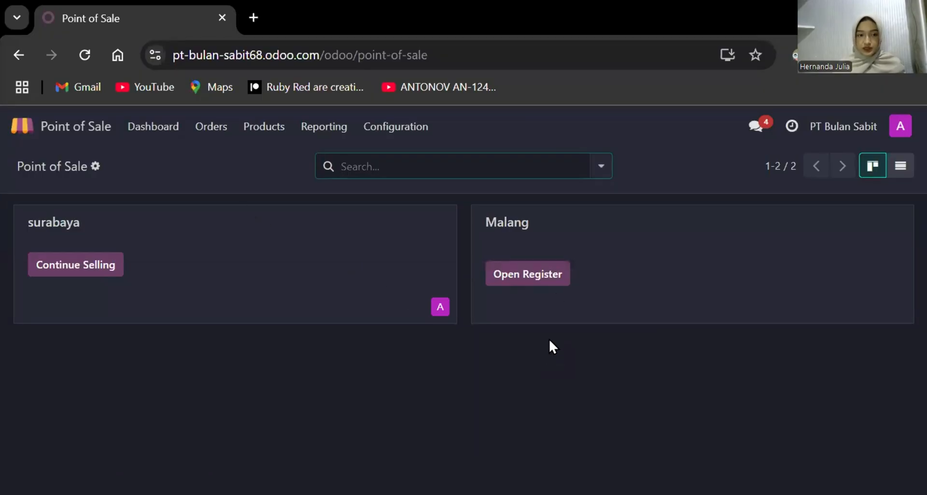
left_click(551, 281)
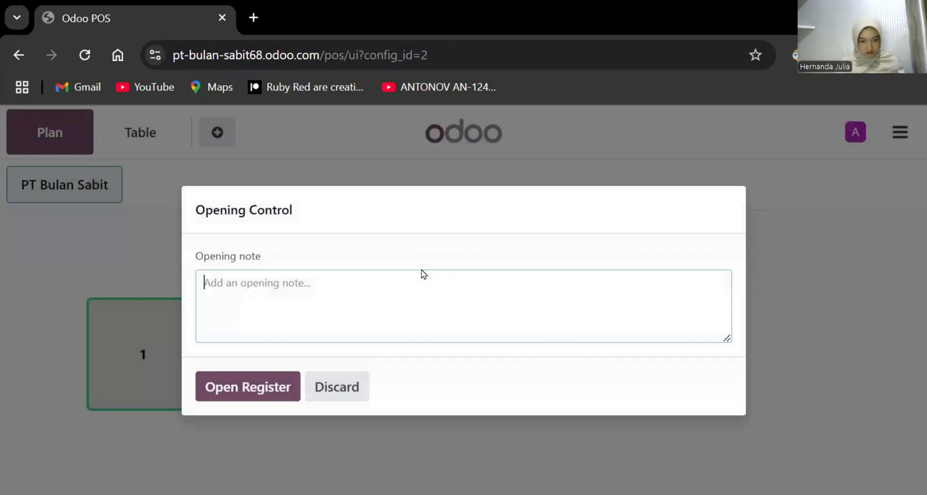
left_click(296, 390)
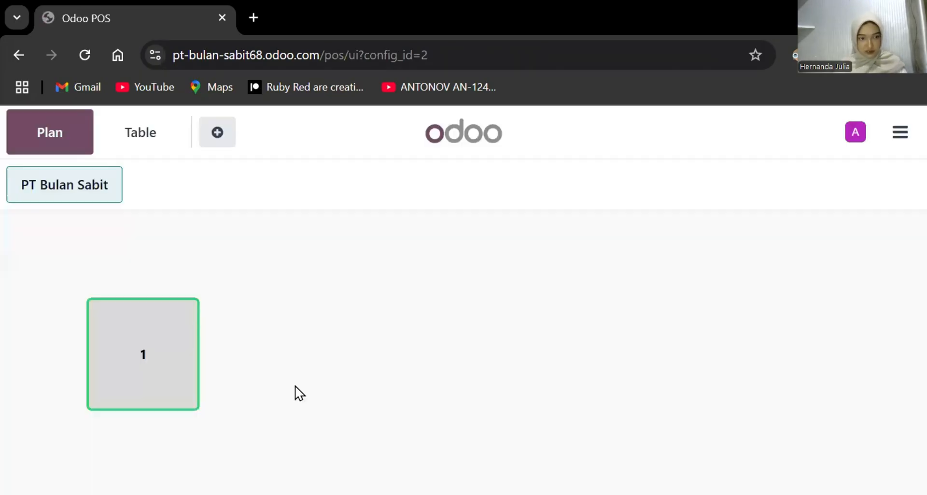
- Start a new order not assigned to table 1 and add one each of Kopi butter, Mi nyemek and Roti butter
left_click(76, 144)
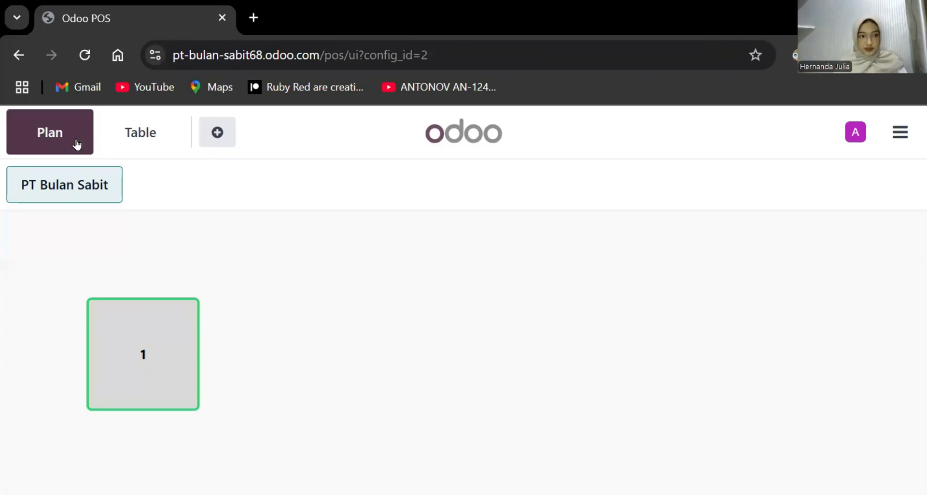
left_click(162, 320)
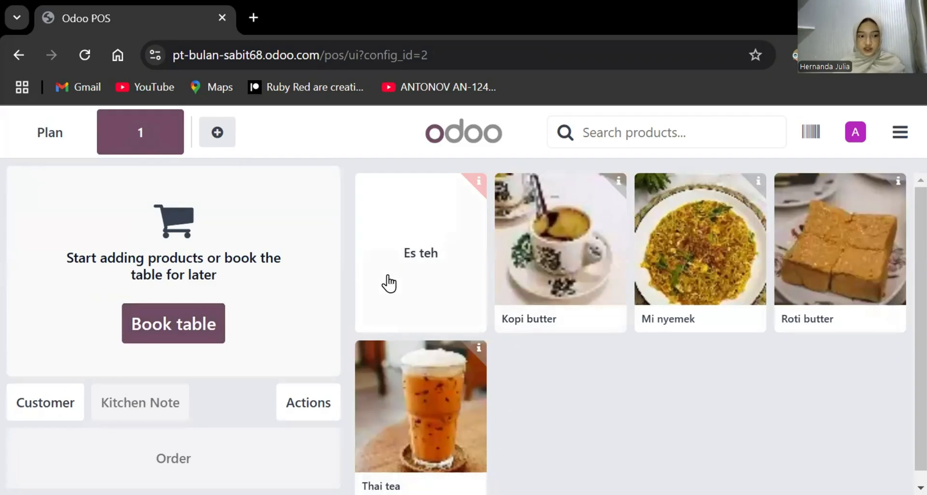
left_click(217, 135)
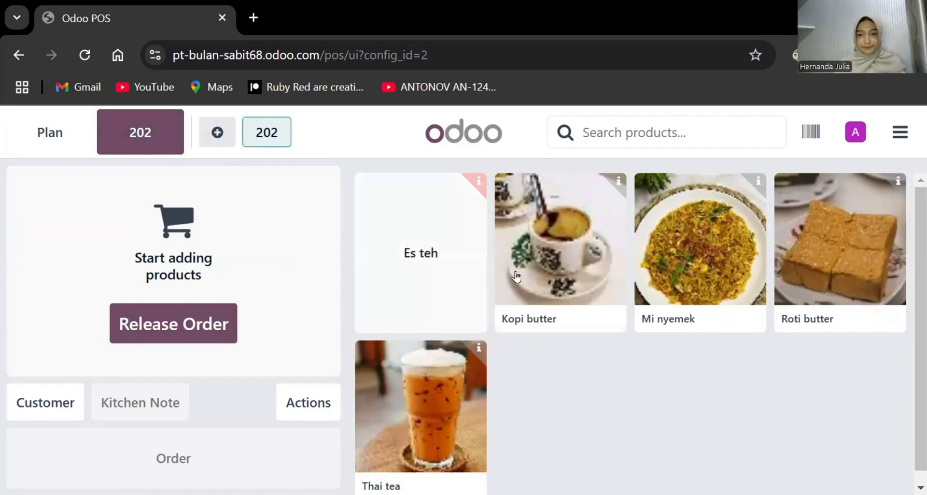
left_click(548, 259)
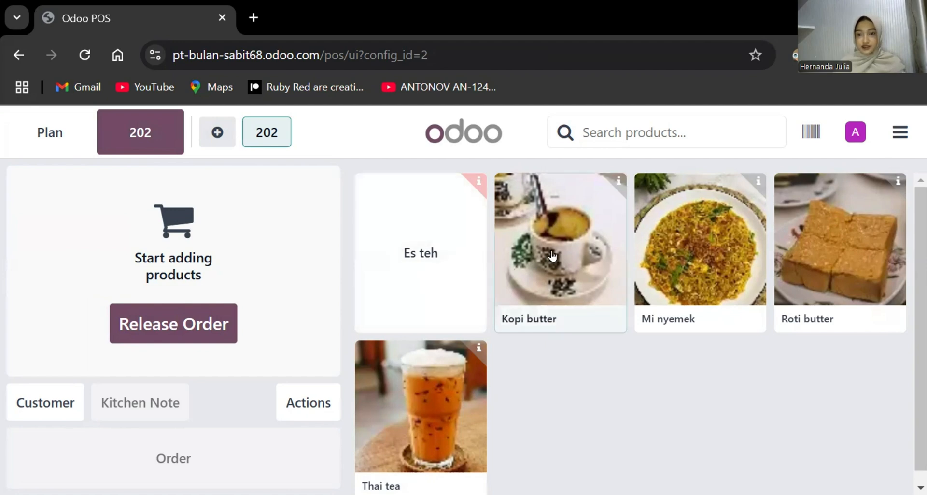
left_click(682, 257)
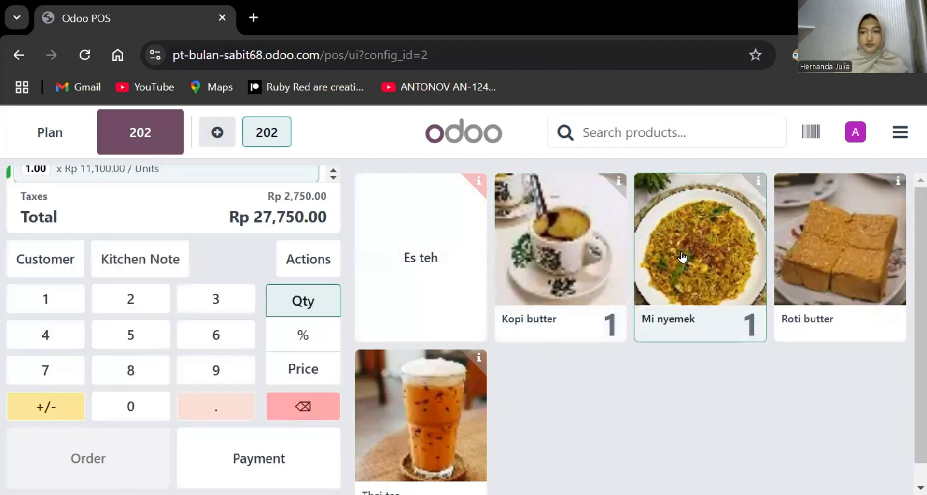
left_click(806, 258)
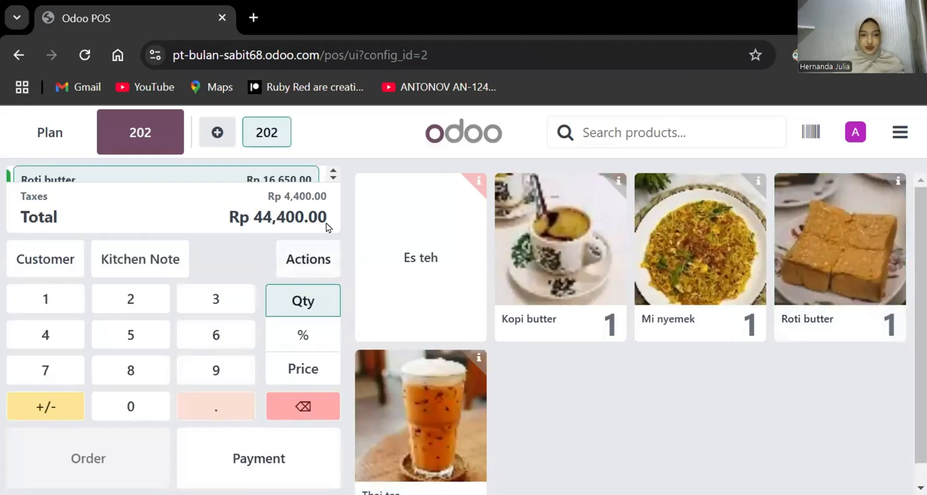
- Pay the order's full amount with a single Card payment line and validate the payment
left_click(276, 456)
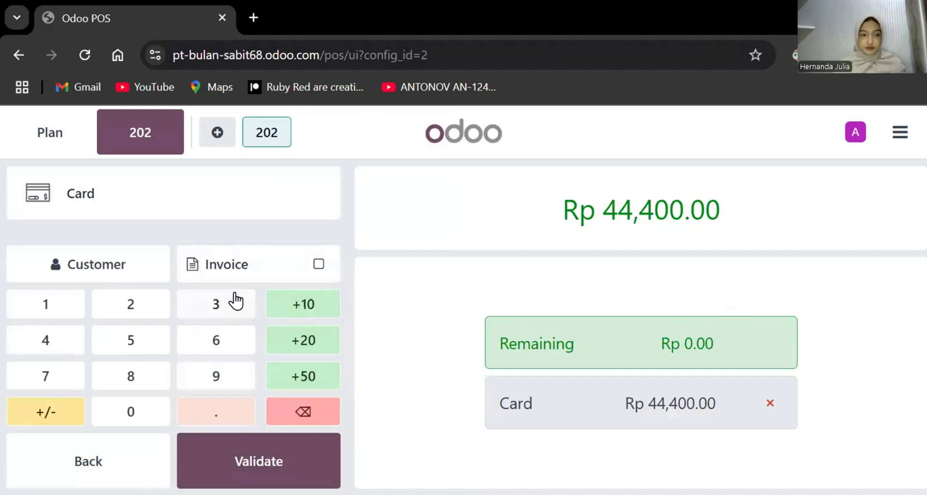
left_click(291, 214)
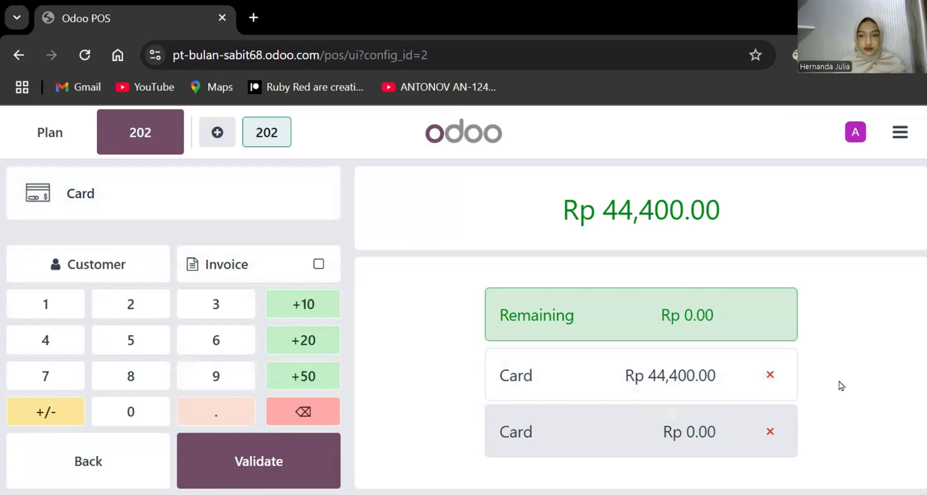
left_click(769, 375)
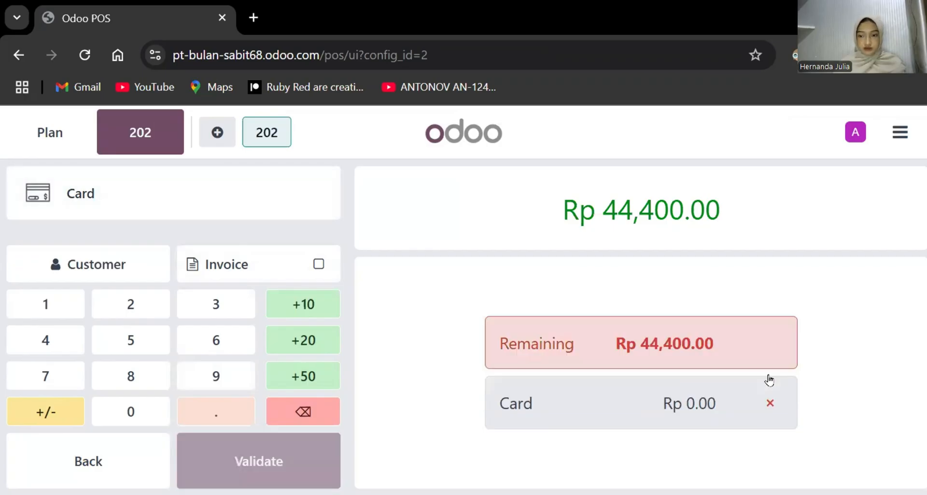
left_click(771, 402)
left_click(305, 207)
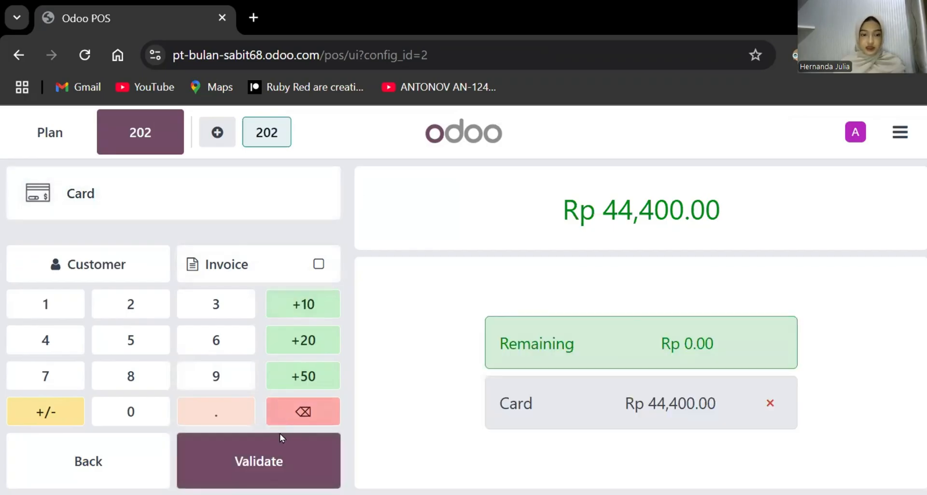
left_click(280, 461)
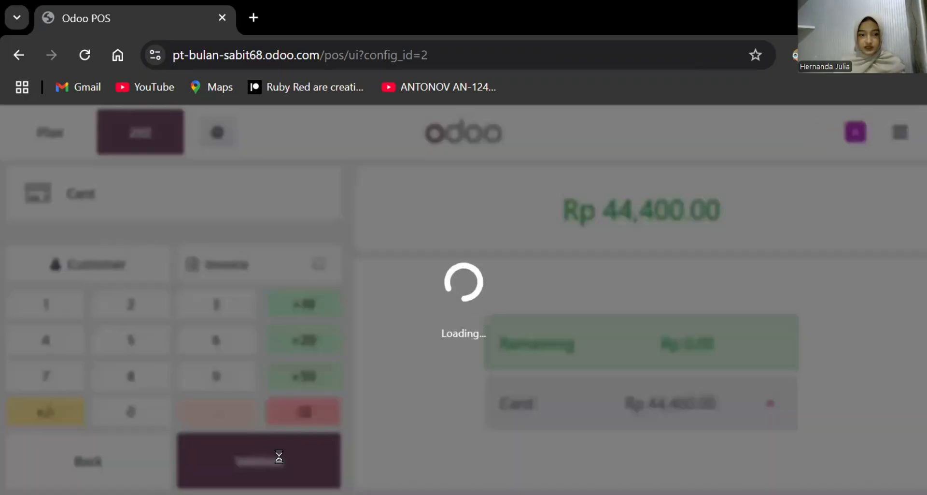
- Review the paid order's receipt and start a new order on table 1 of the floor plan
scroll(630, 374, "down", 4)
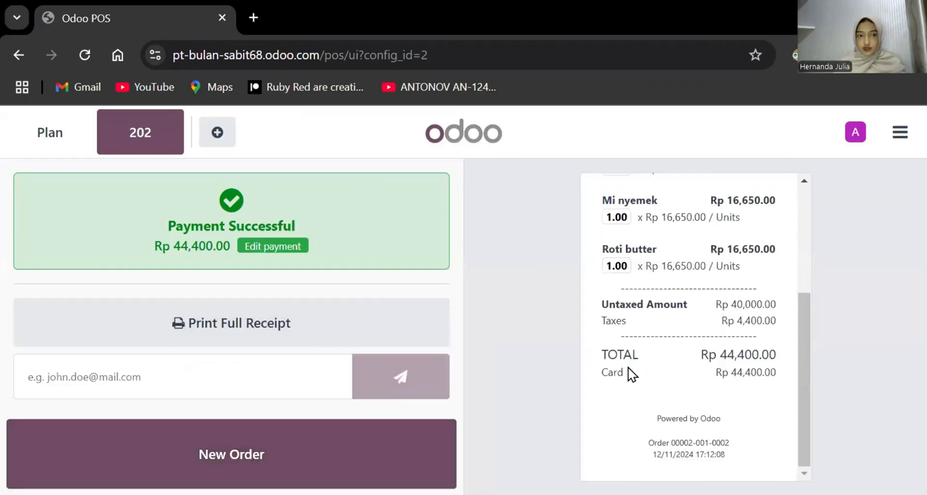
scroll(633, 374, "up", 4)
scroll(633, 374, "down", 4)
scroll(632, 374, "up", 1)
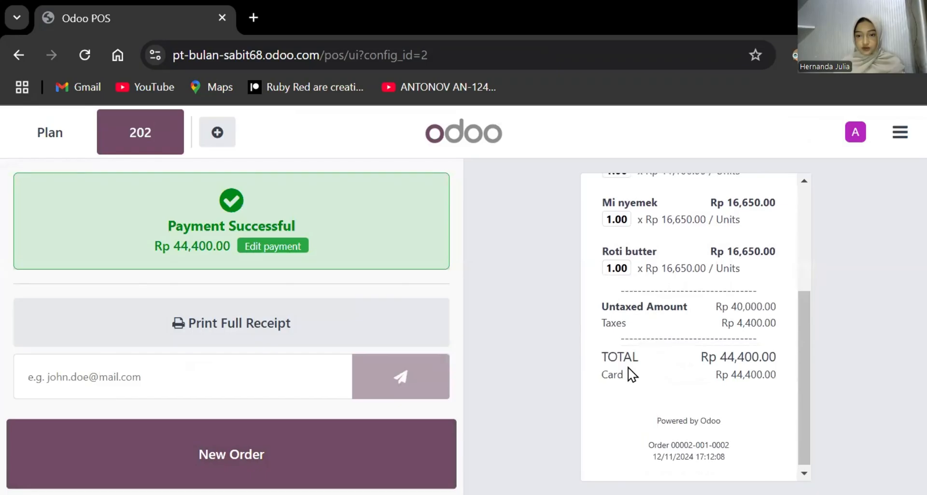
left_click(227, 465)
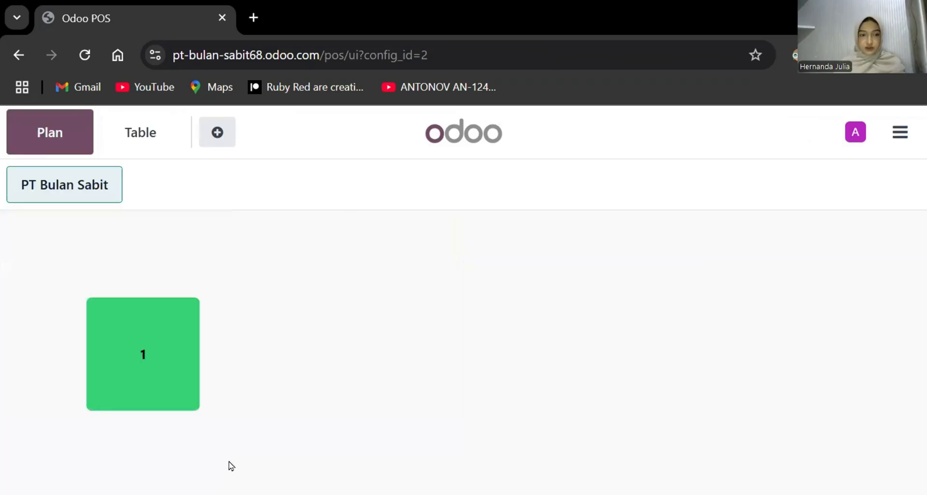
left_click(176, 317)
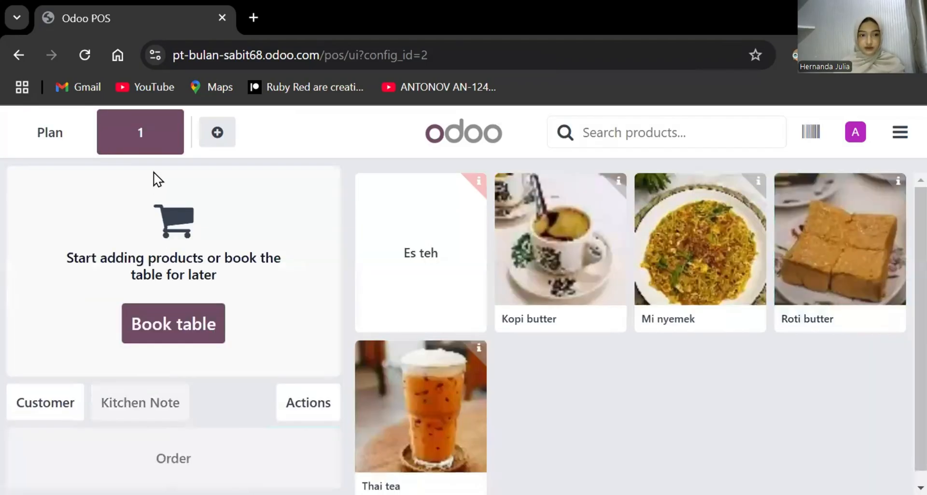
- Book table 1 and start an order for table number 14 with the table selector
left_click(162, 311)
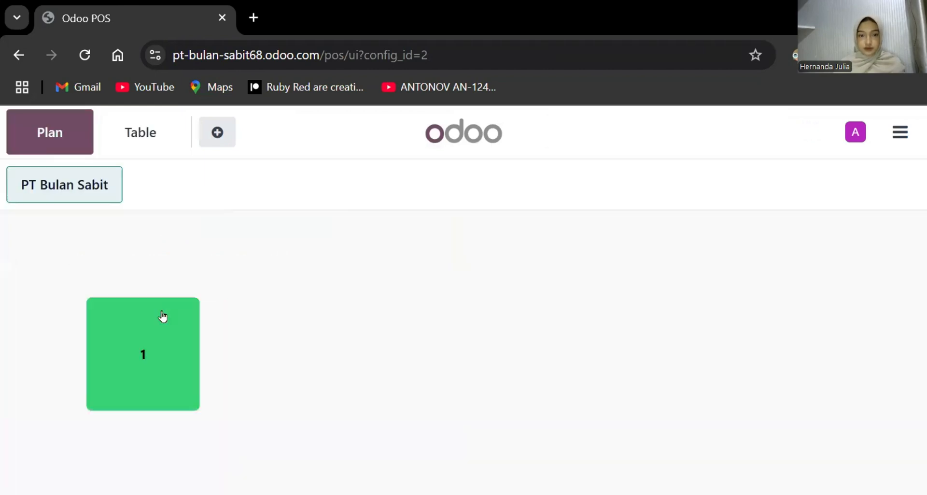
left_click(158, 142)
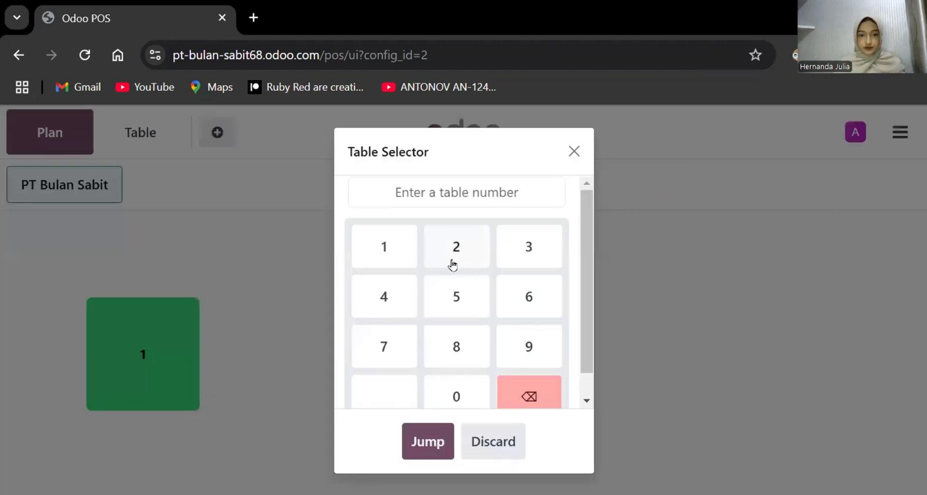
left_click(408, 248)
left_click(400, 298)
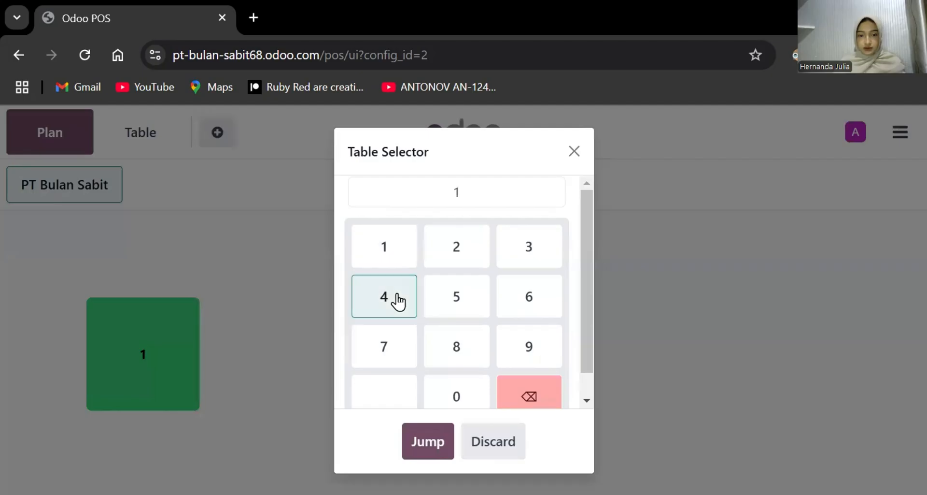
left_click(427, 444)
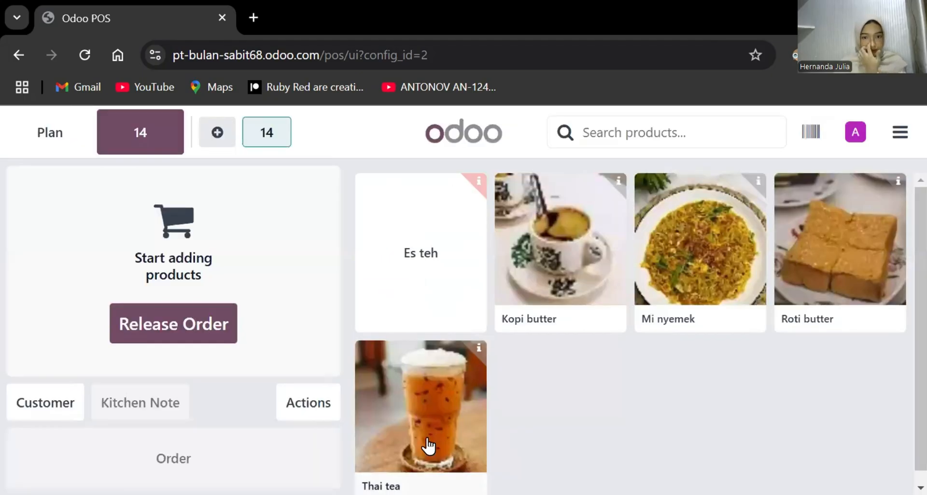
- Add five Es teh to the order on table 14
left_click(442, 265)
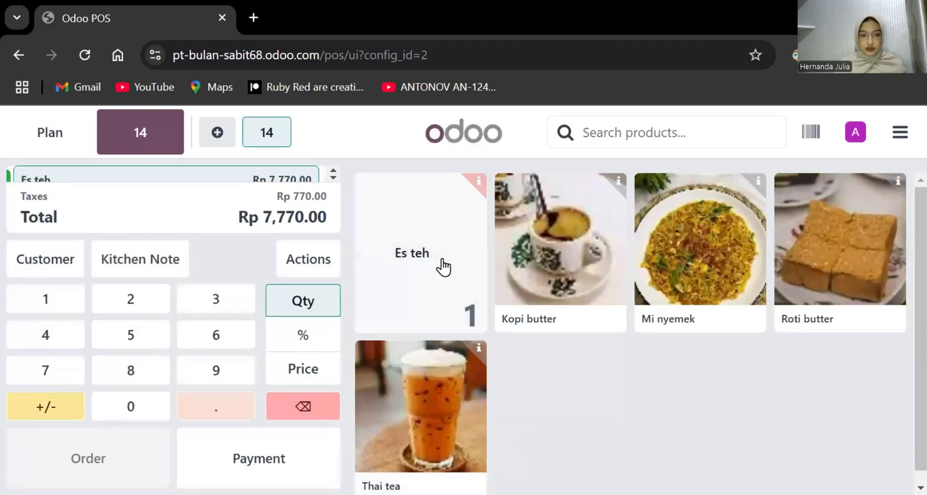
left_click(453, 293)
left_click(453, 294)
left_click(453, 293)
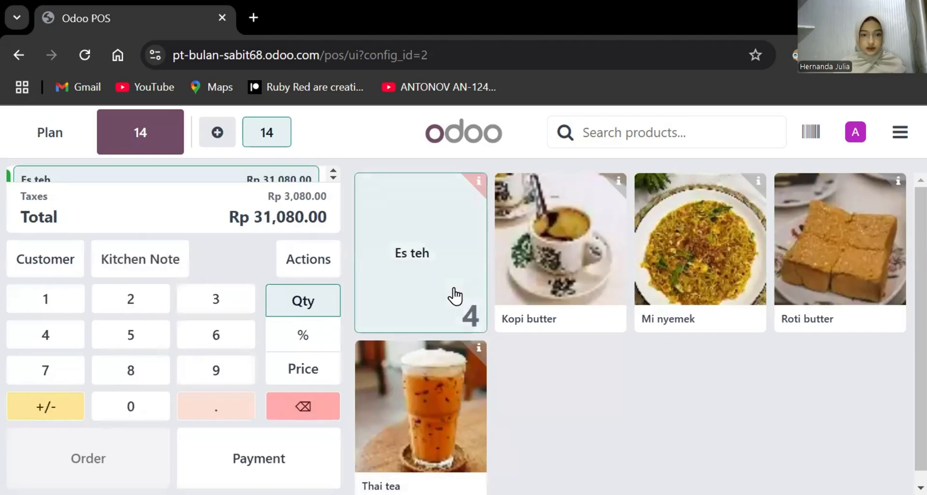
left_click(453, 294)
- Pay the Es teh order in full by Card, validate the payment and review the receipt
left_click(268, 469)
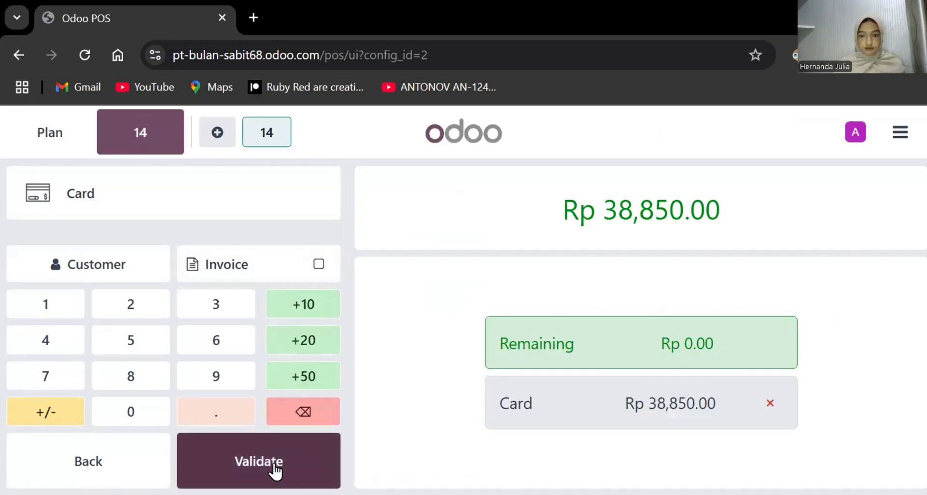
left_click(314, 460)
scroll(694, 333, "down", 2)
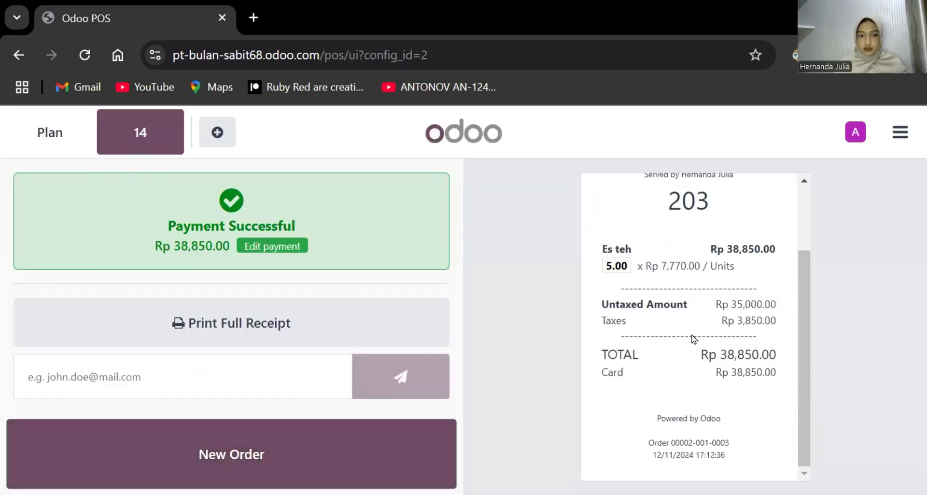
scroll(693, 333, "up", 2)
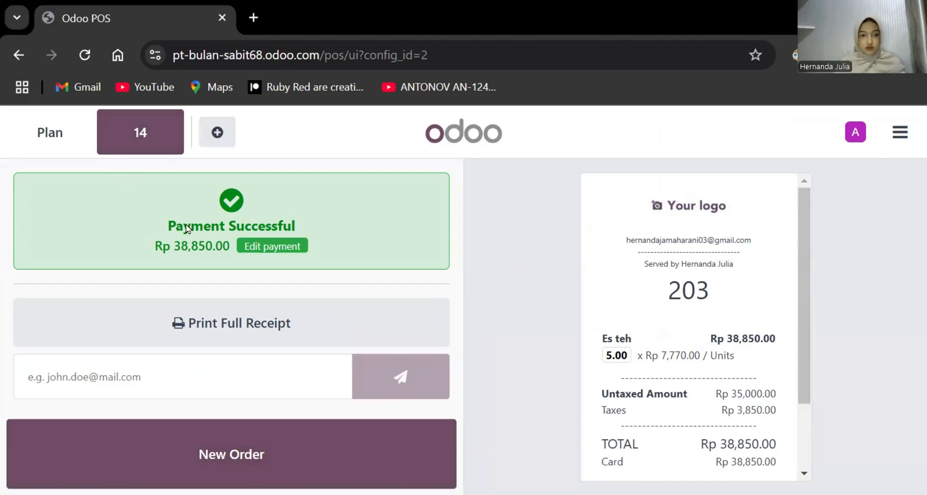
- Return to the Point of Sale dashboard and examine the Orders Analysis report as a pivot table
scroll(145, 299, "left", 5)
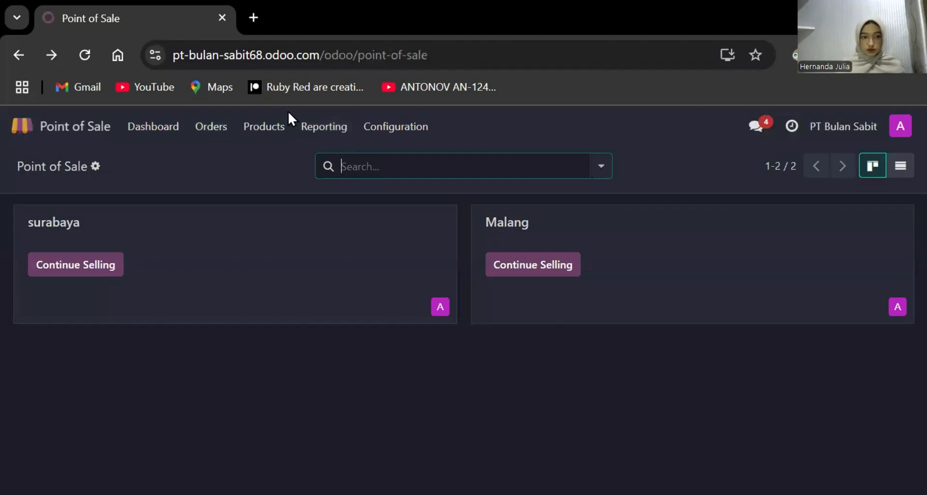
left_click(345, 133)
left_click(345, 157)
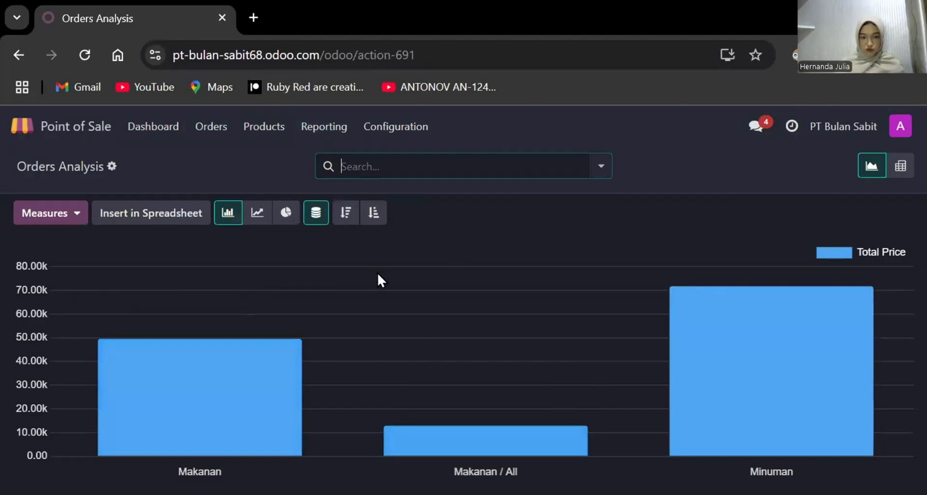
left_click(902, 169)
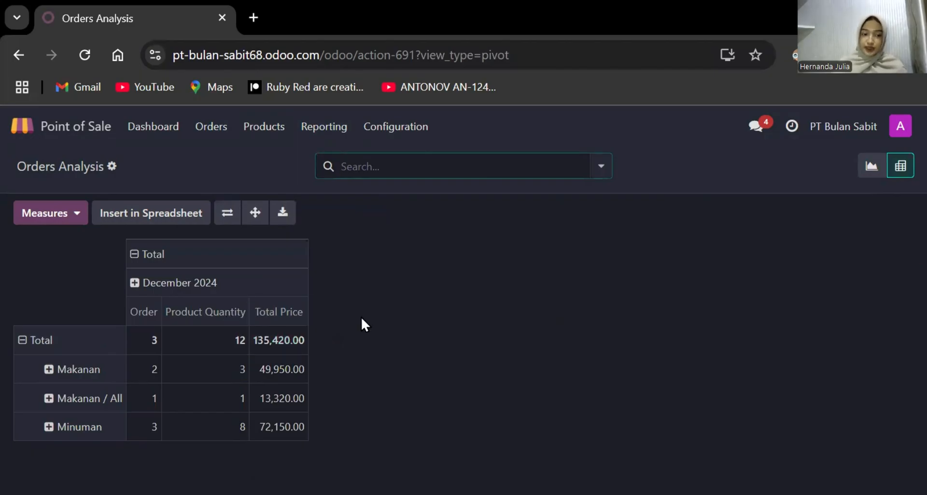
- Switch to the Inventory app and examine product quantities and values in the Stock report
left_click(107, 128)
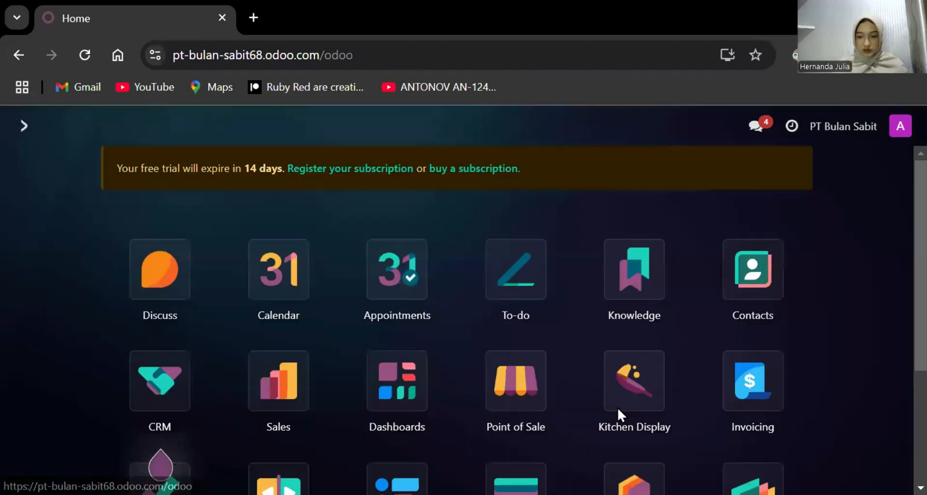
scroll(621, 414, "down", 3)
left_click(631, 370)
left_click(317, 140)
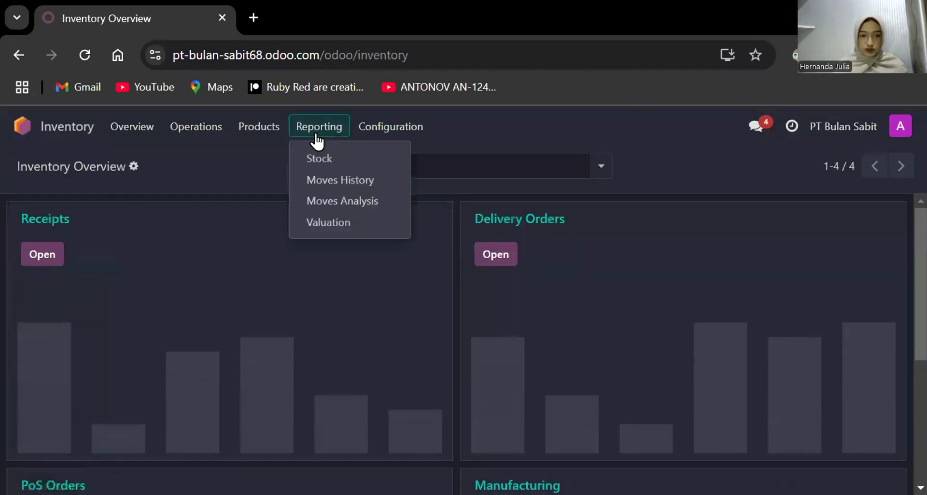
left_click(317, 157)
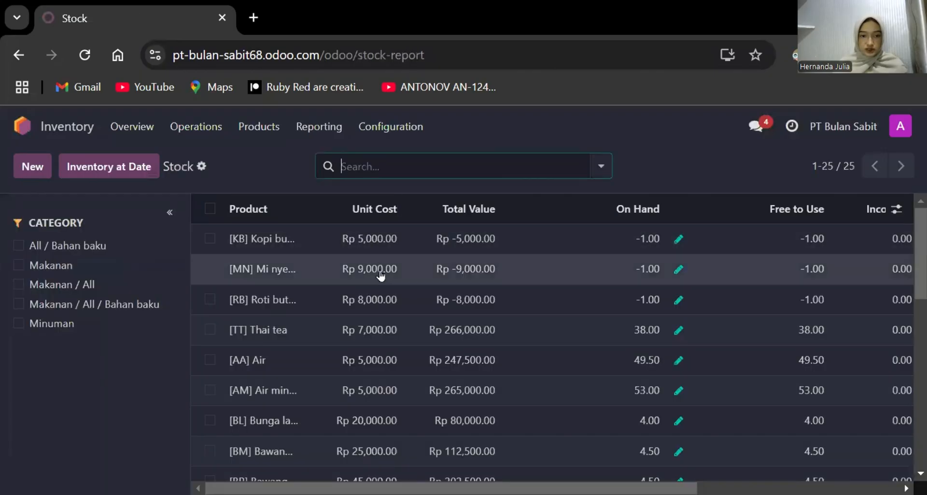
scroll(792, 271, "down", 8)
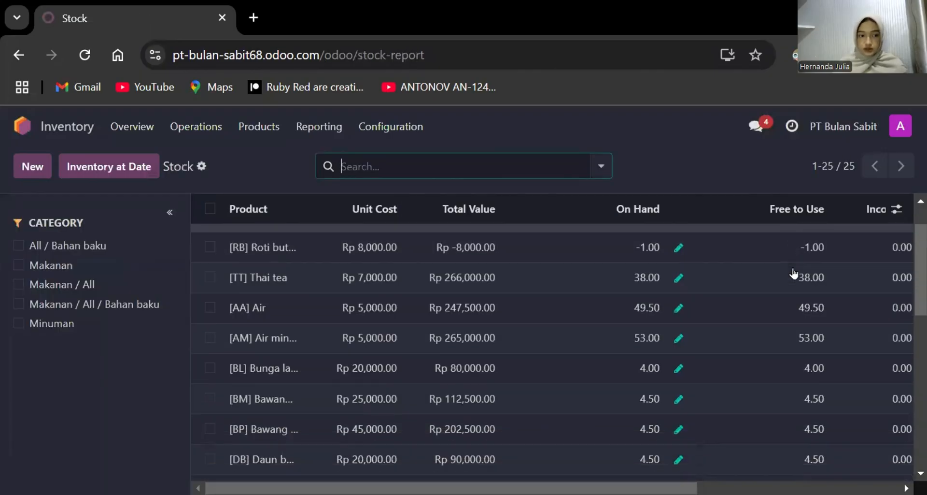
scroll(793, 273, "down", 3)
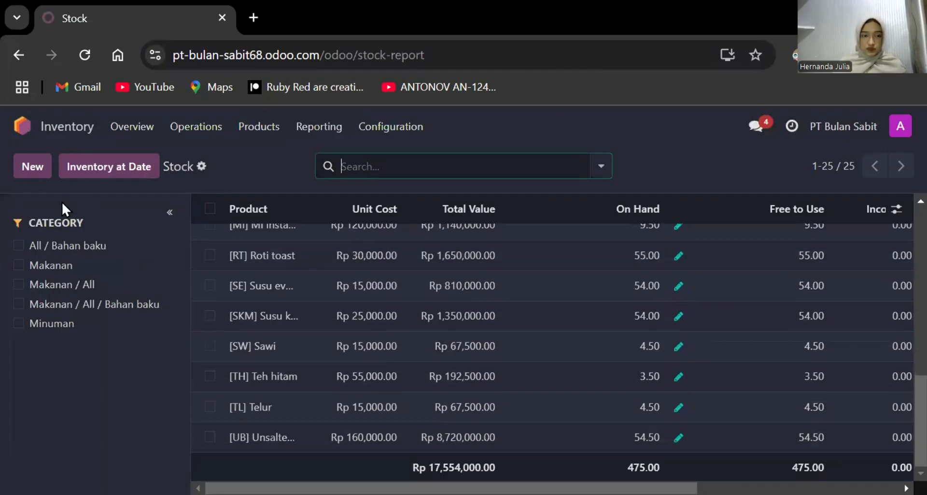
- Switch to the Purchase app and examine the Purchase Analysis report as a pivot table down to the individual orders
left_click(24, 128)
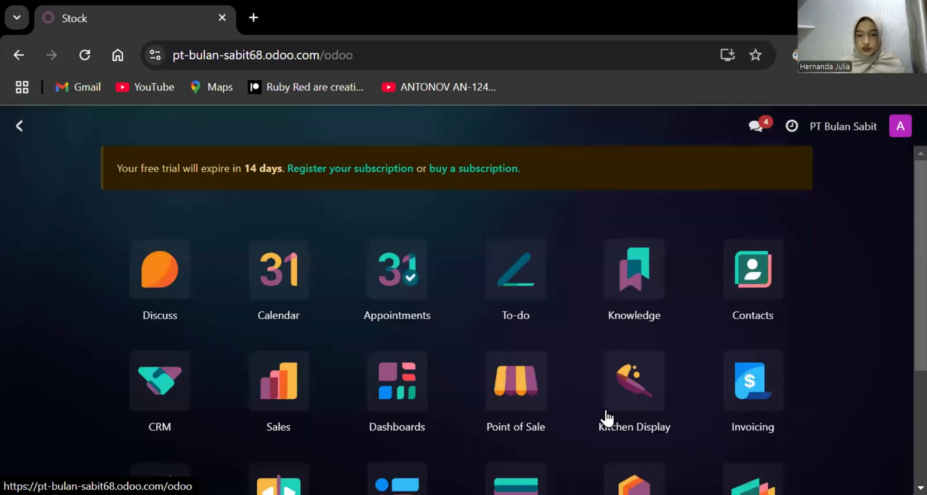
scroll(532, 379, "down", 3)
left_click(532, 378)
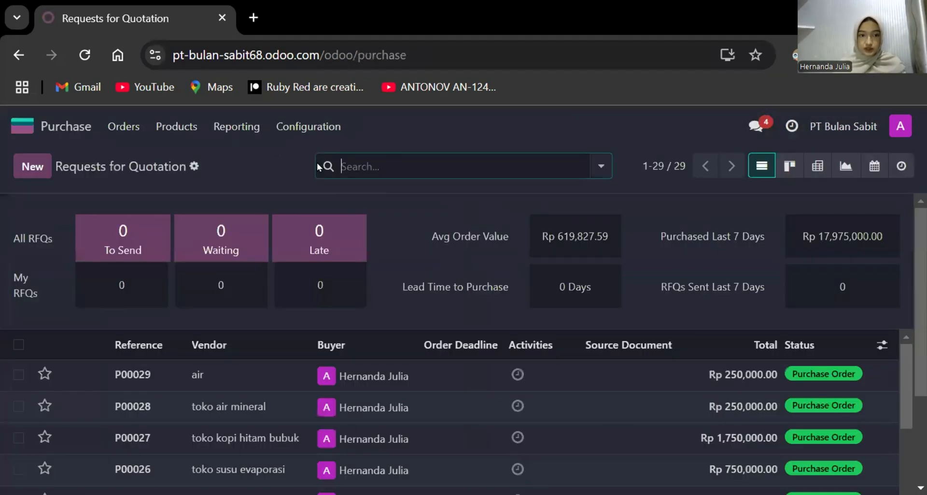
left_click(251, 130)
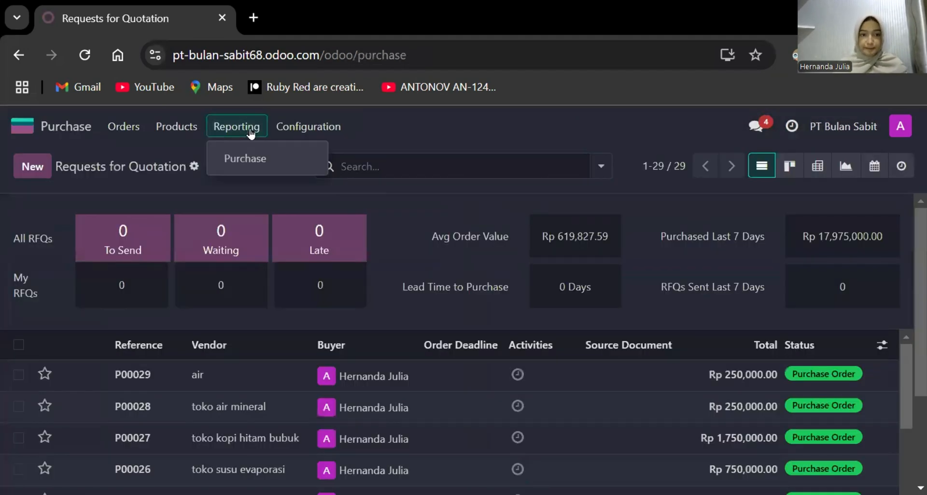
left_click(264, 157)
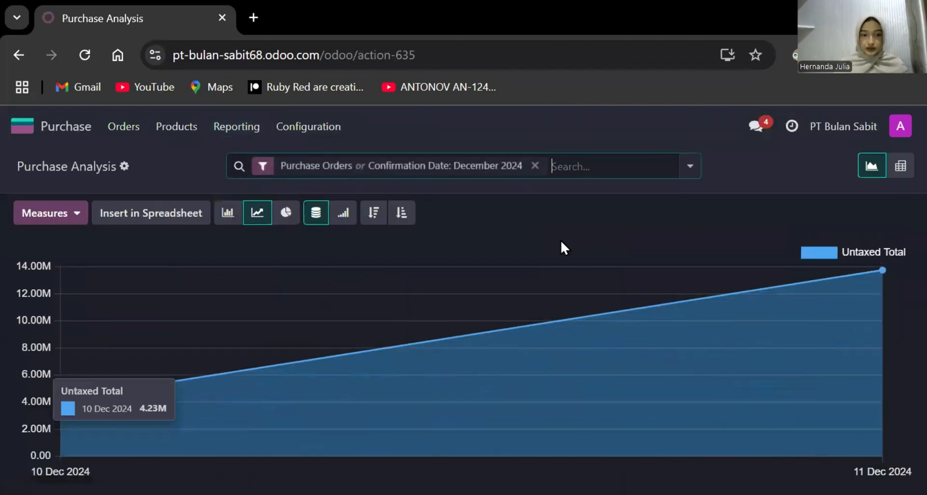
left_click(900, 166)
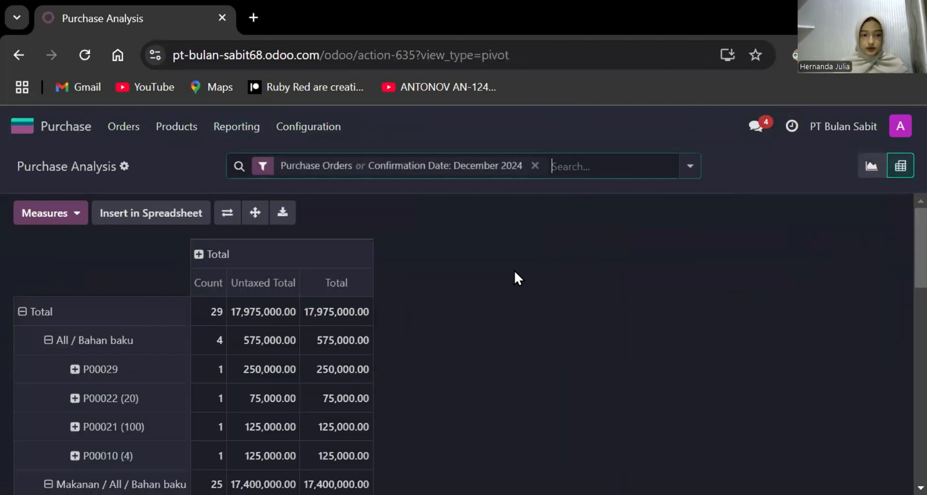
scroll(393, 320, "down", 7)
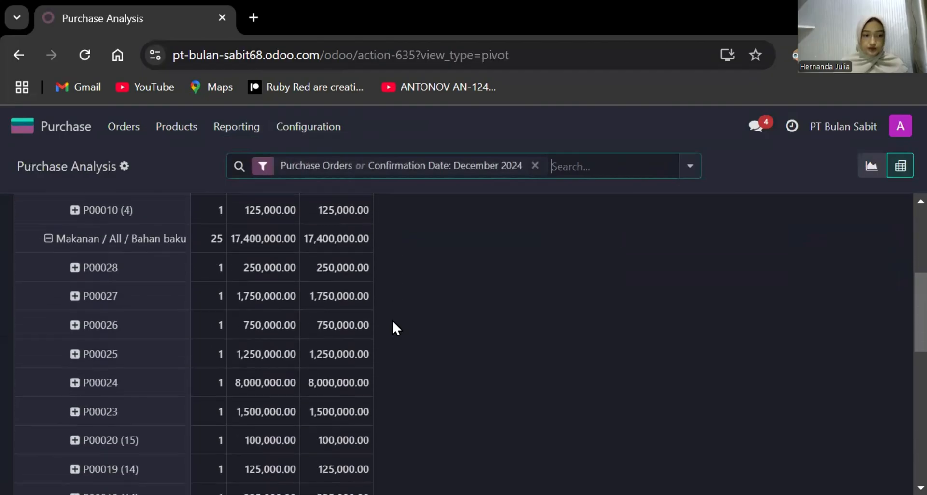
scroll(393, 321, "down", 8)
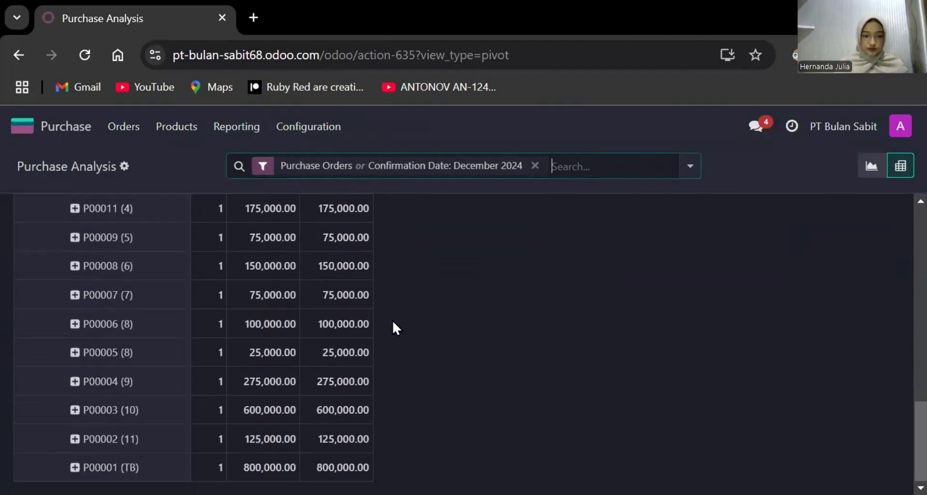
scroll(393, 320, "up", 5)
scroll(393, 321, "up", 4)
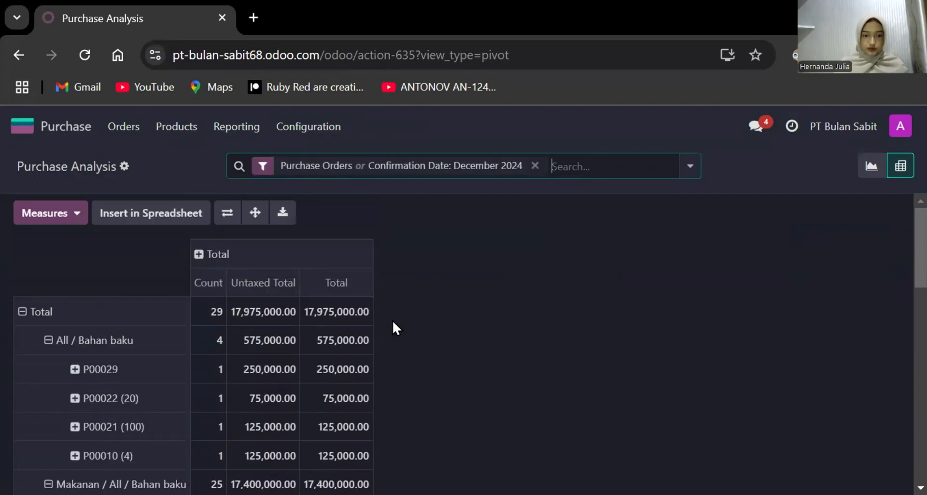
- Switch back to the Point of Sale app and leave the Malang register's floor plan
left_click(65, 131)
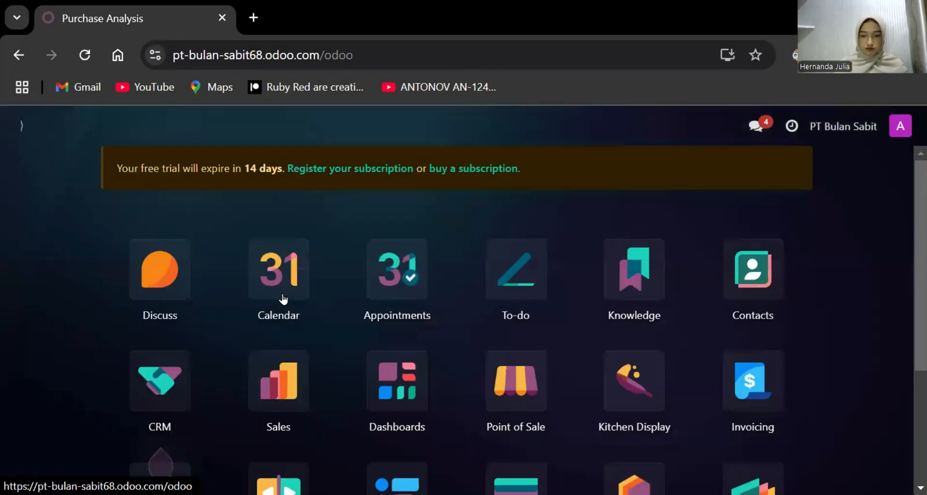
left_click(529, 414)
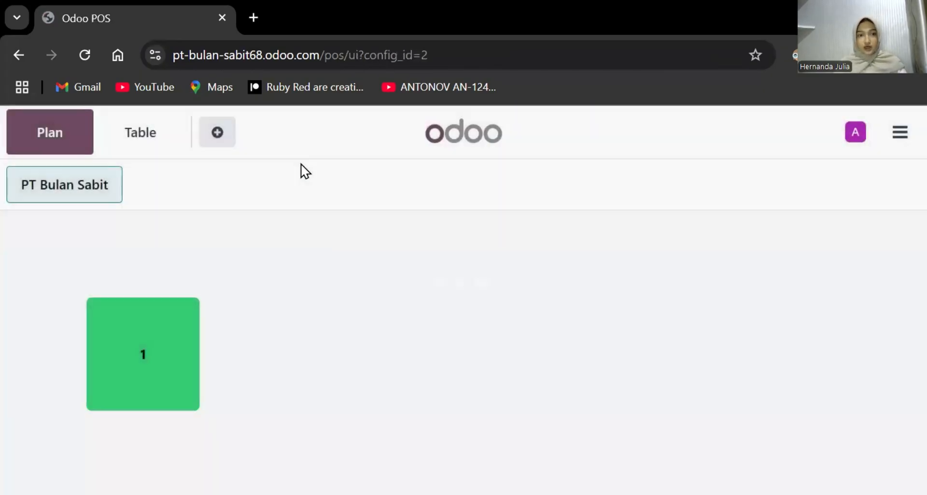
scroll(298, 209, "left", 5)
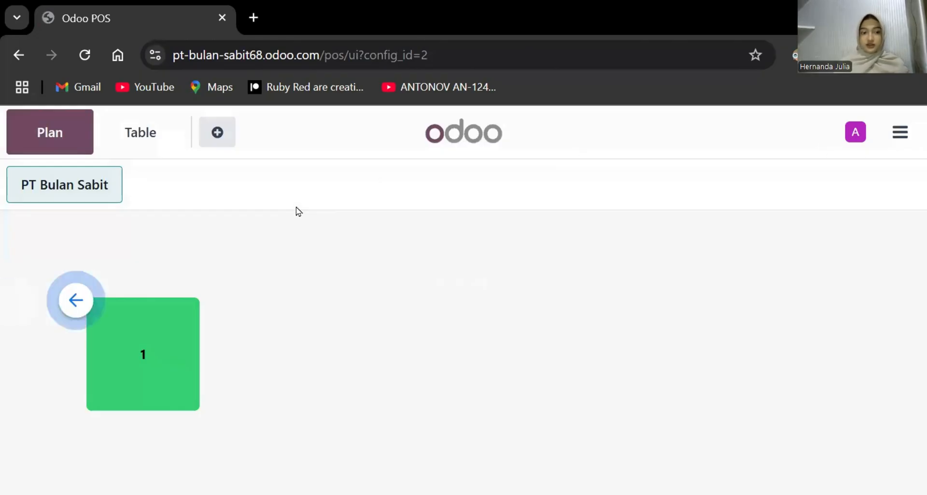